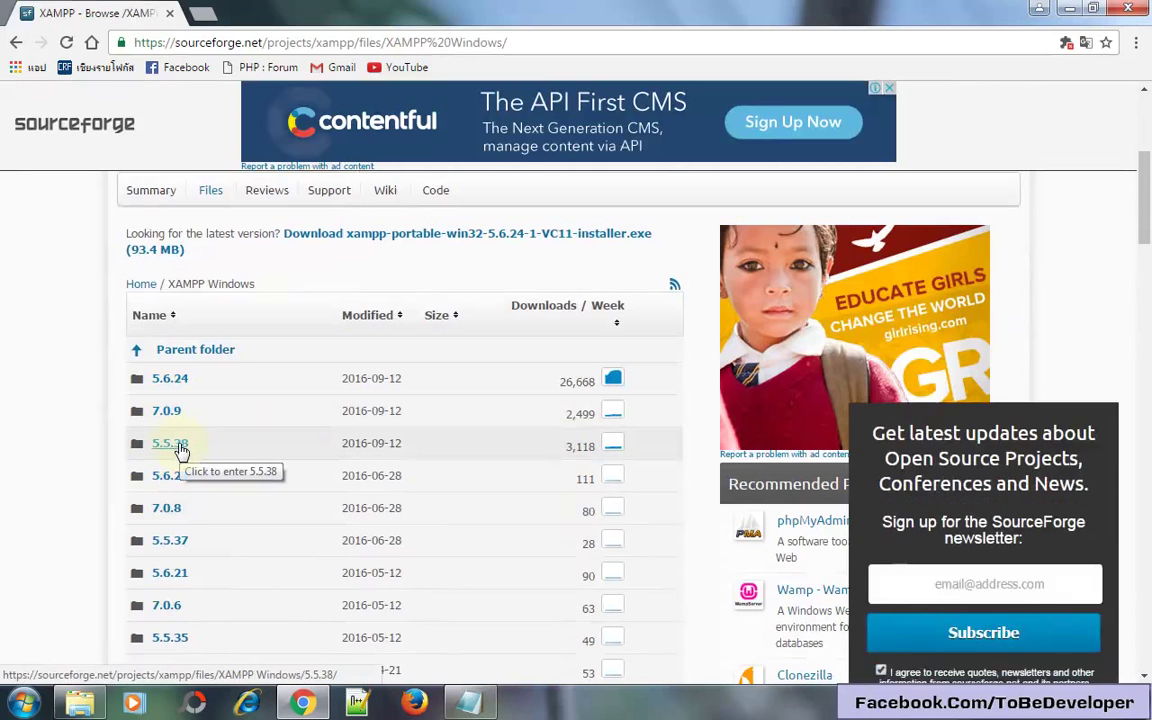
Open the 5.5.38 version folder in the XAMPP Windows file list.
left_click(180, 450)
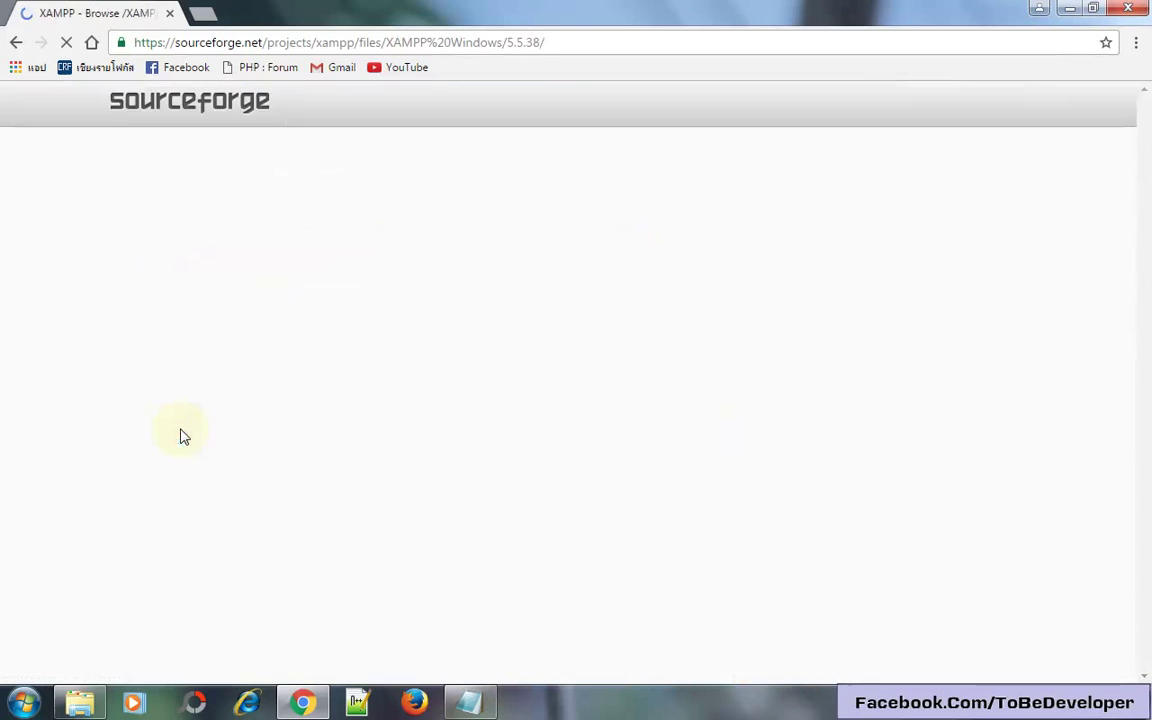
scroll(50, 456, "down", 3)
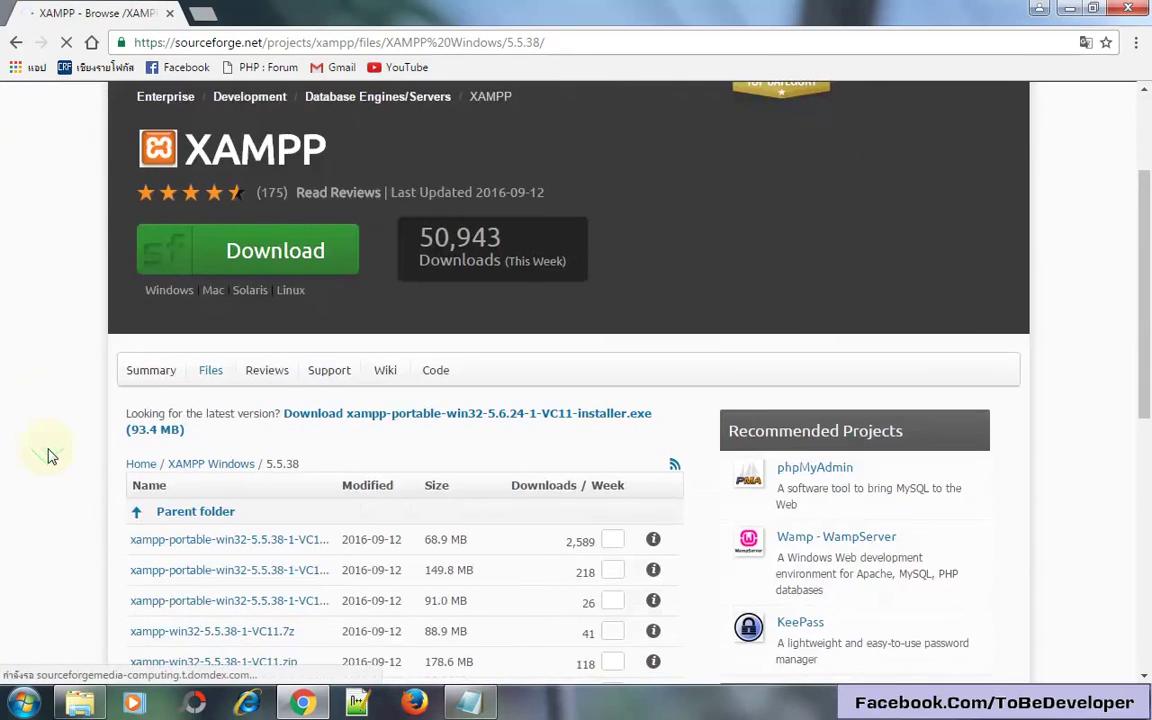
scroll(48, 456, "down", 2)
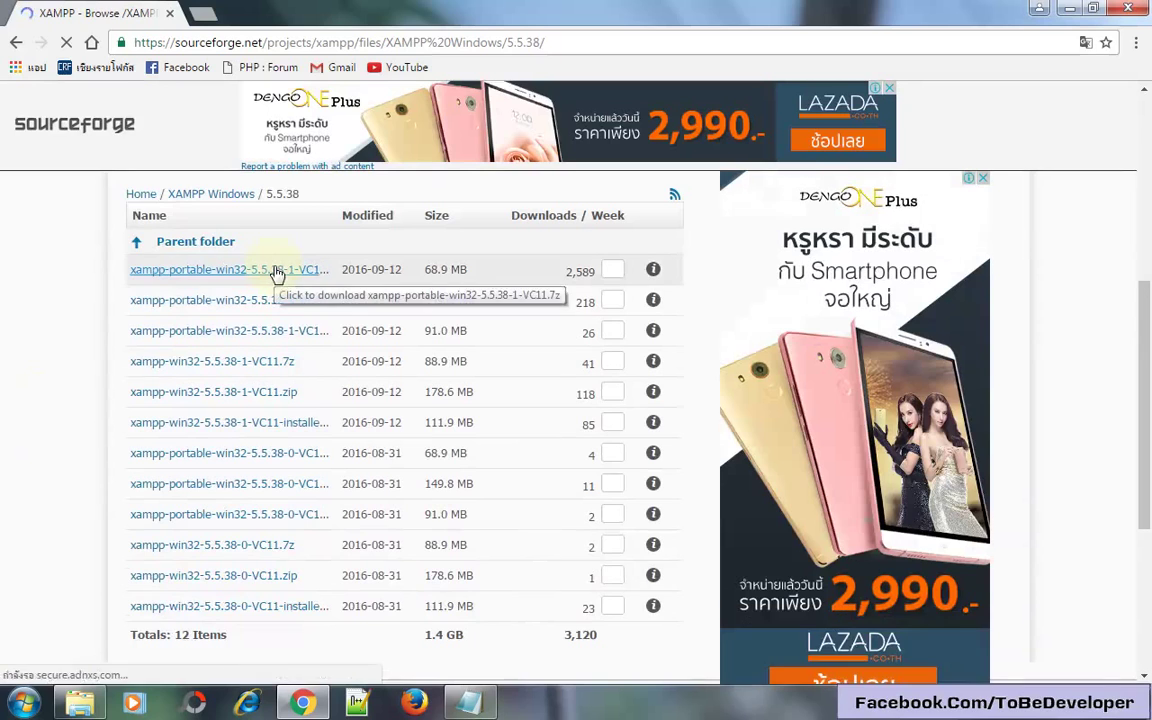
Compare the names of the first portable 5.5.38-1 package and the non-portable 5.5.38-1 installer package.
left_click_drag(130, 272, 210, 272)
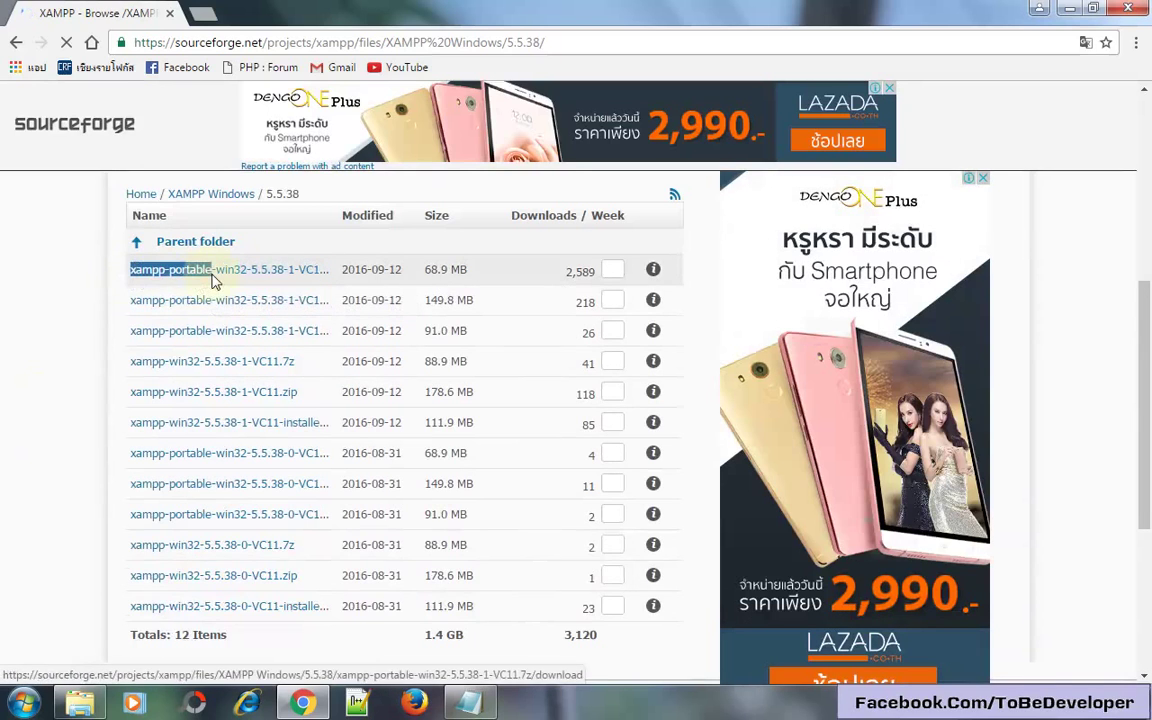
double_click(41, 420)
left_click(41, 420)
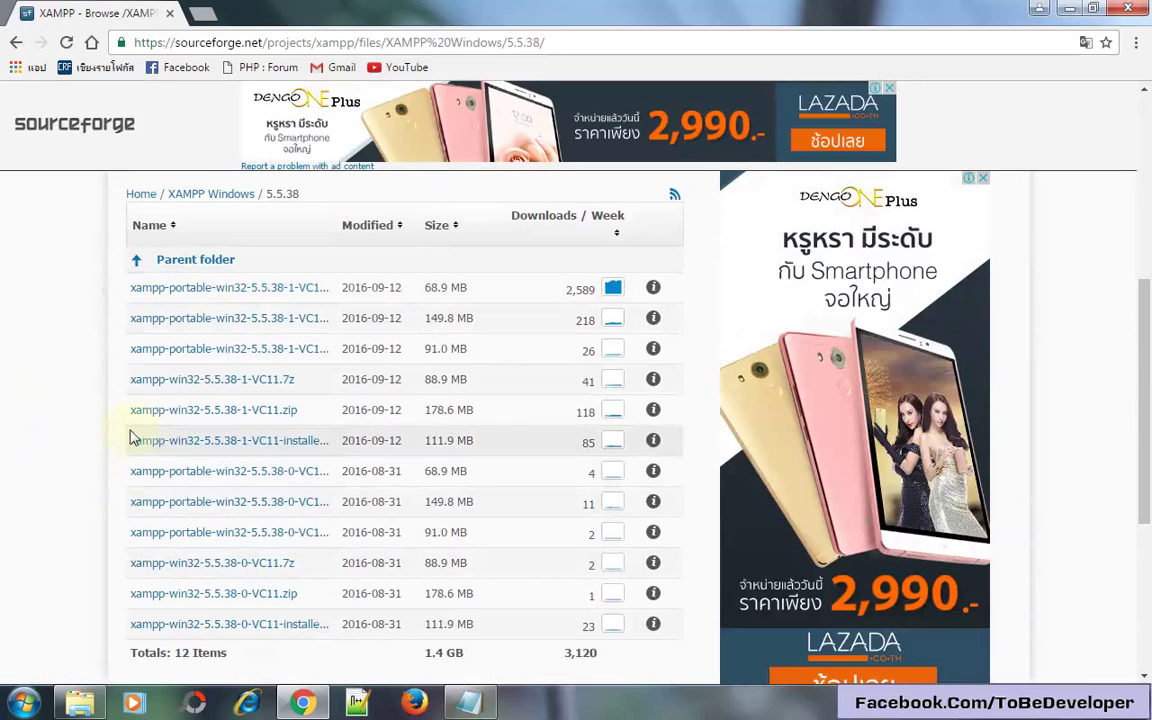
left_click_drag(130, 441, 292, 447)
triple_click(321, 442)
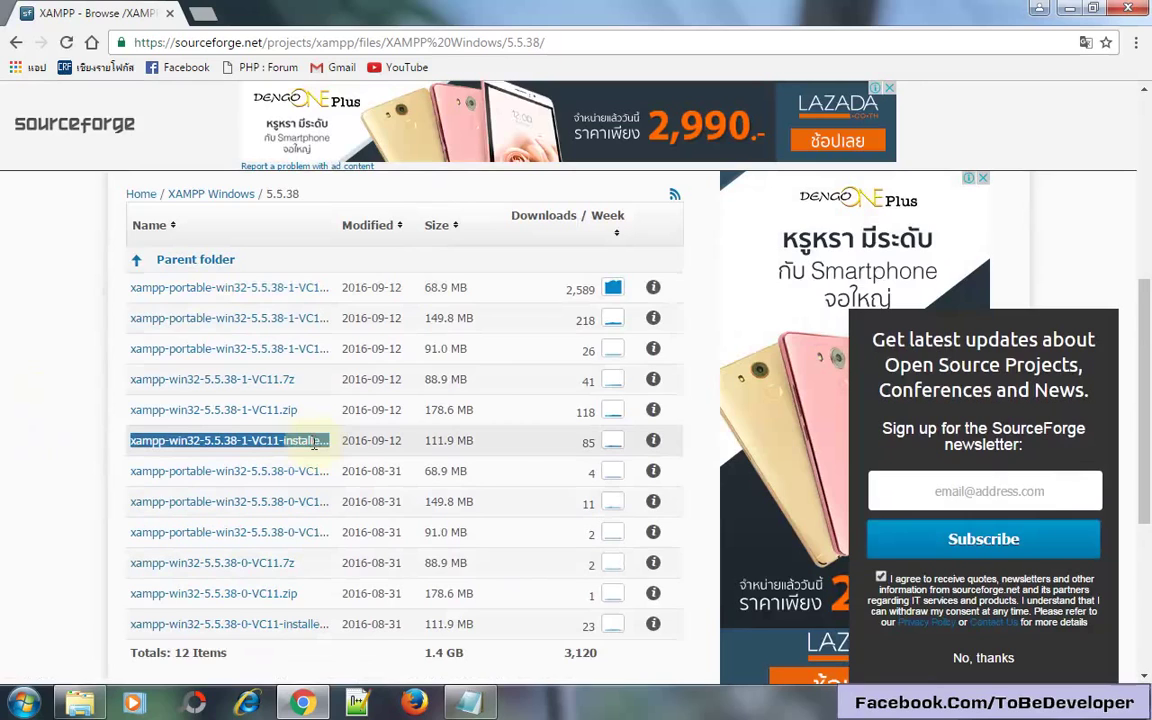
left_click(45, 308)
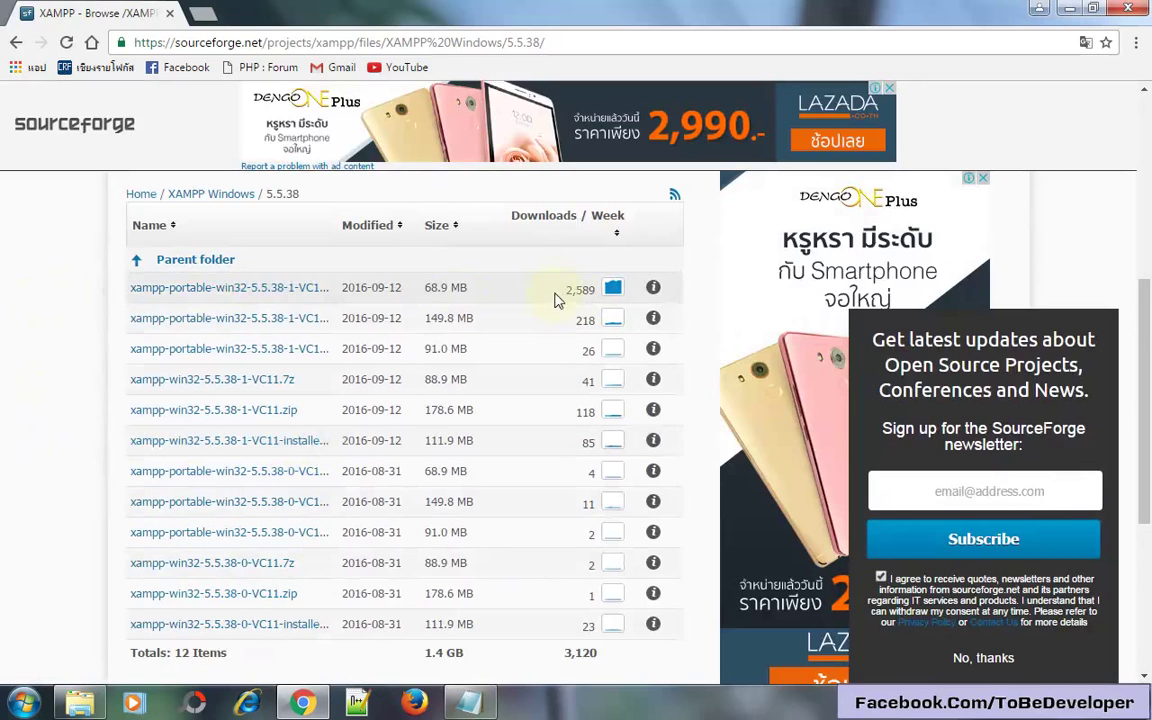
Start downloading xampp-portable-win32-5.5.38-1-VC11.7z and show it in the Downloads folder.
left_click(224, 297)
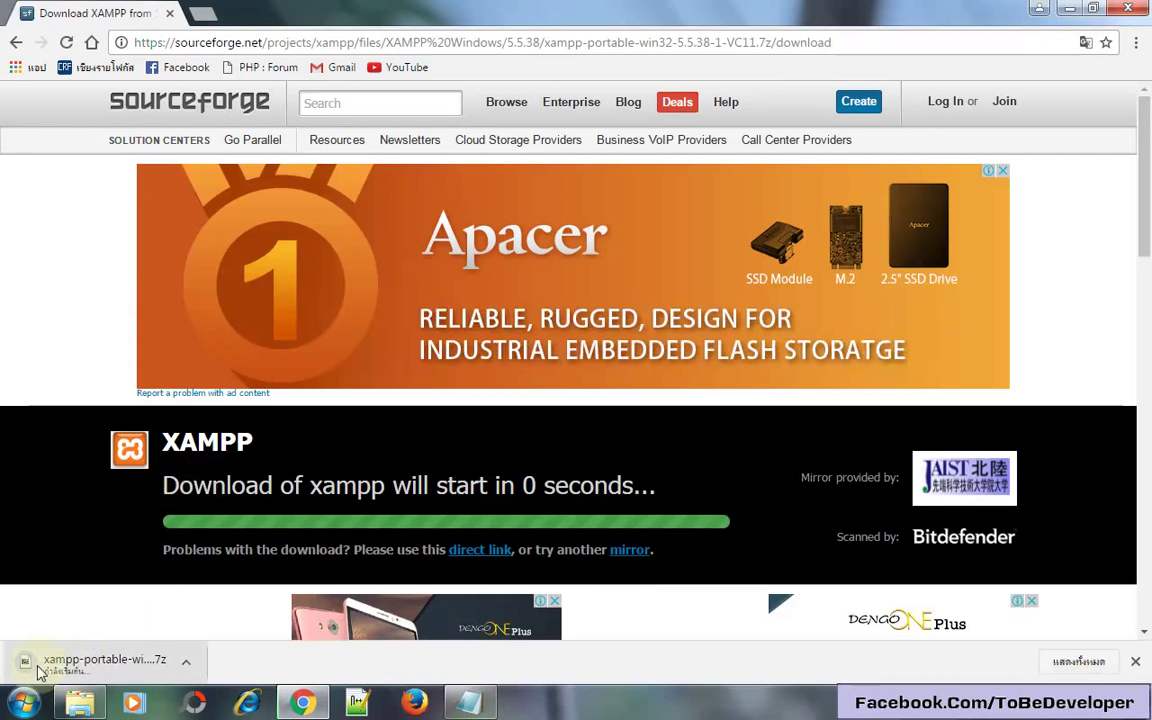
left_click(188, 664)
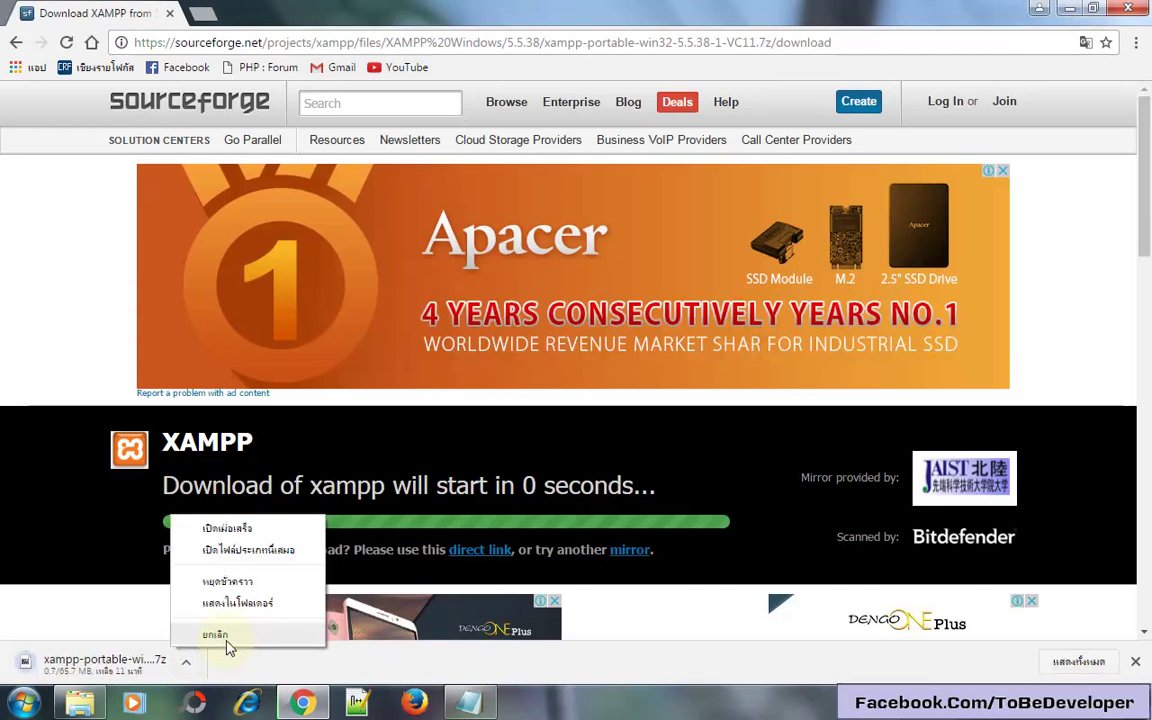
left_click(235, 603)
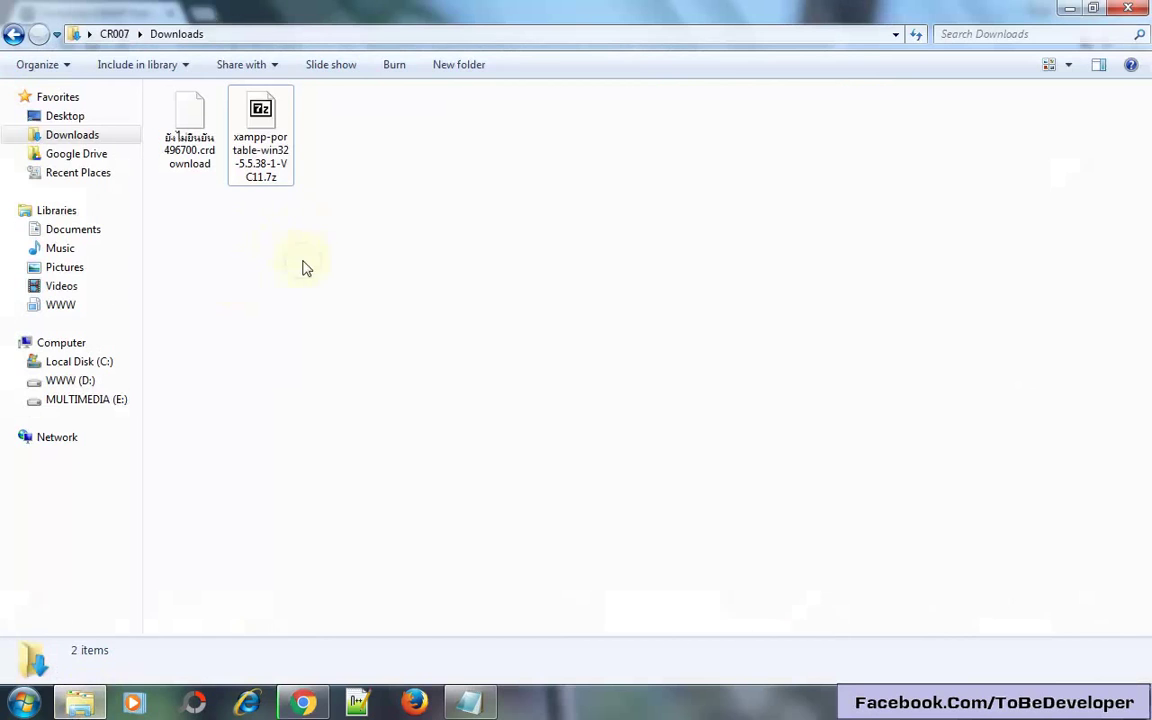
left_click_drag(303, 260, 260, 112)
left_click(80, 703)
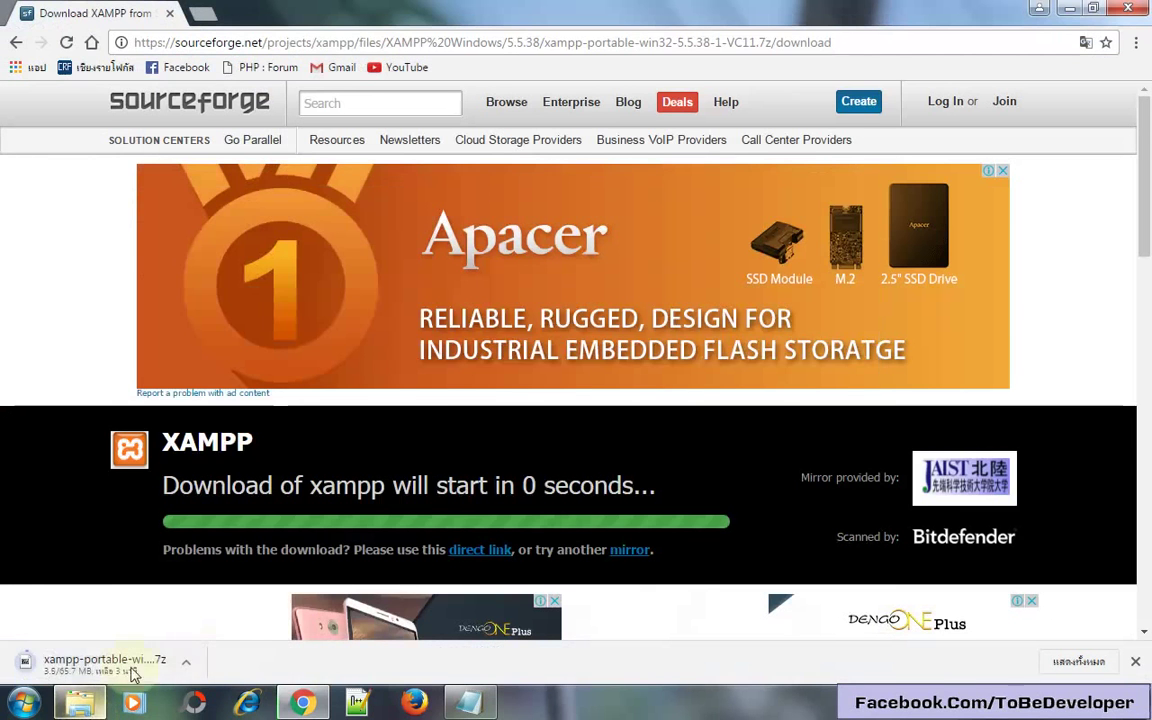
Cancel the running portable XAMPP download and minimise the browser.
left_click(188, 663)
left_click(210, 636)
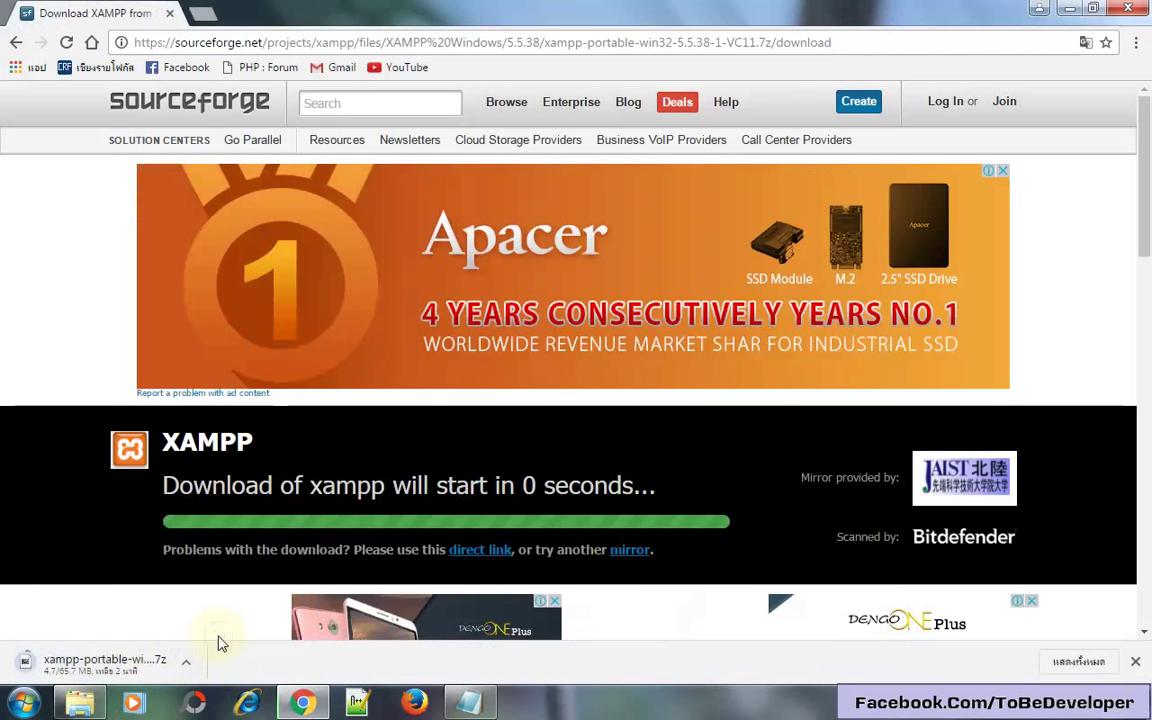
left_click(1135, 661)
left_click(1069, 8)
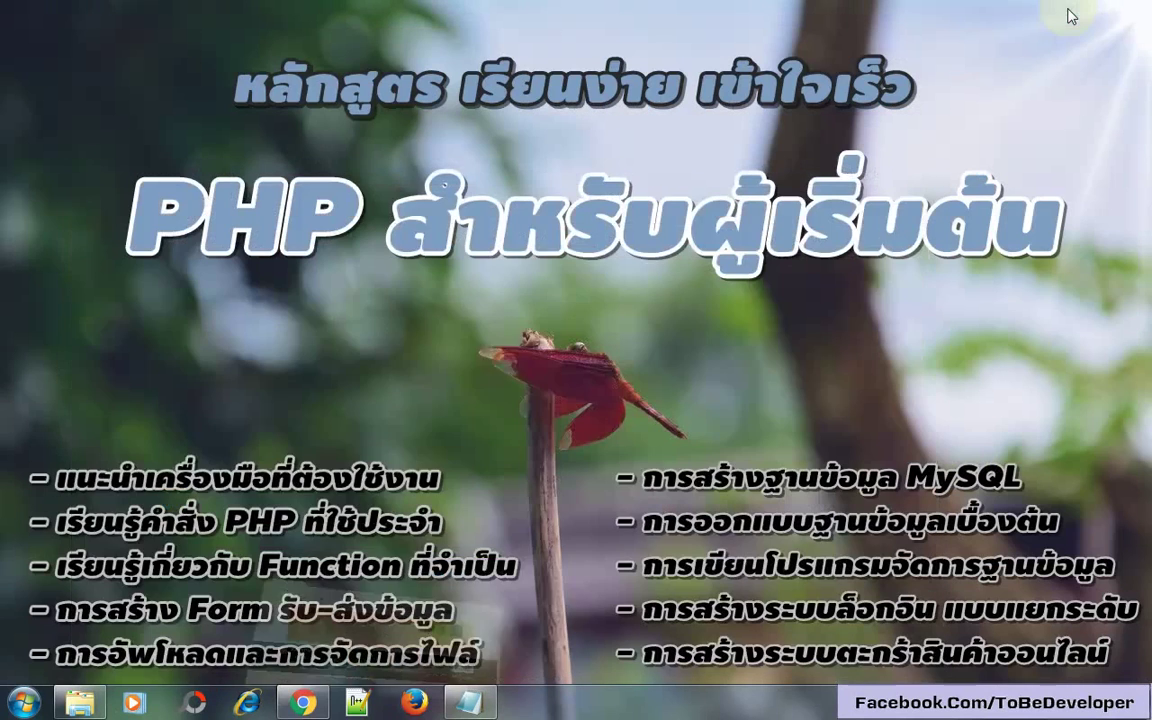
Extract xampp-portable-win32-5.5.38-1-VC11.7z directly into the Downloads folder with 7-Zip.
left_click(80, 703)
right_click(200, 160)
mouse_move(252, 185)
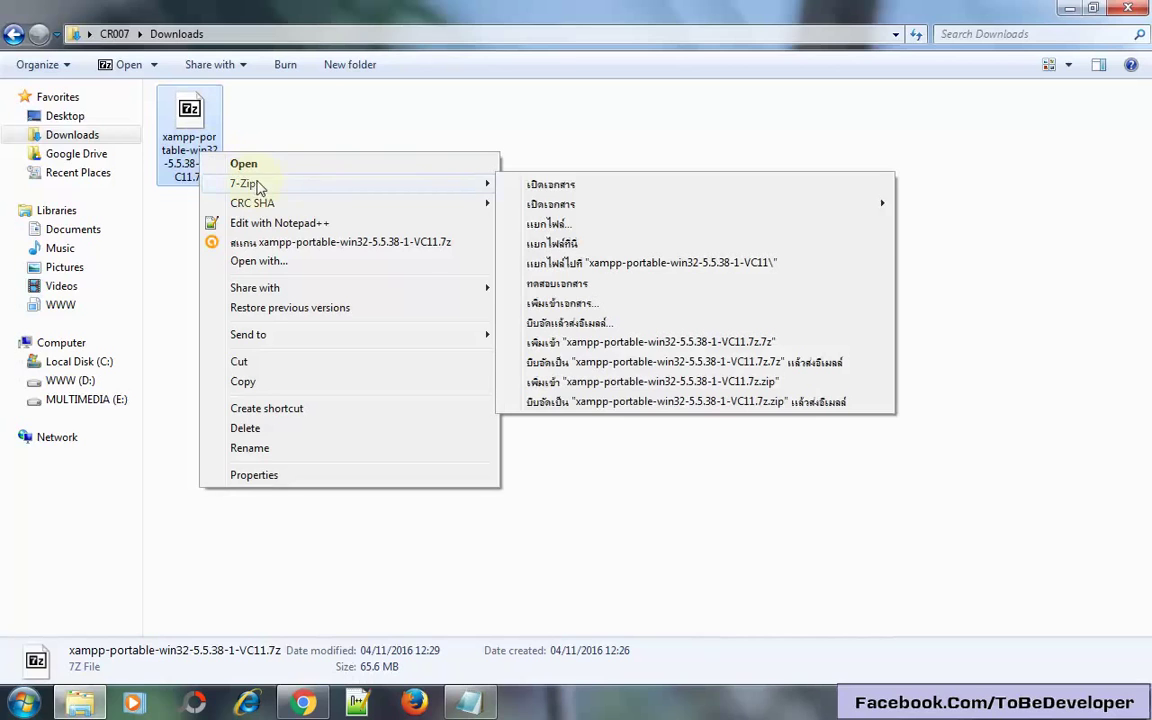
left_click(577, 244)
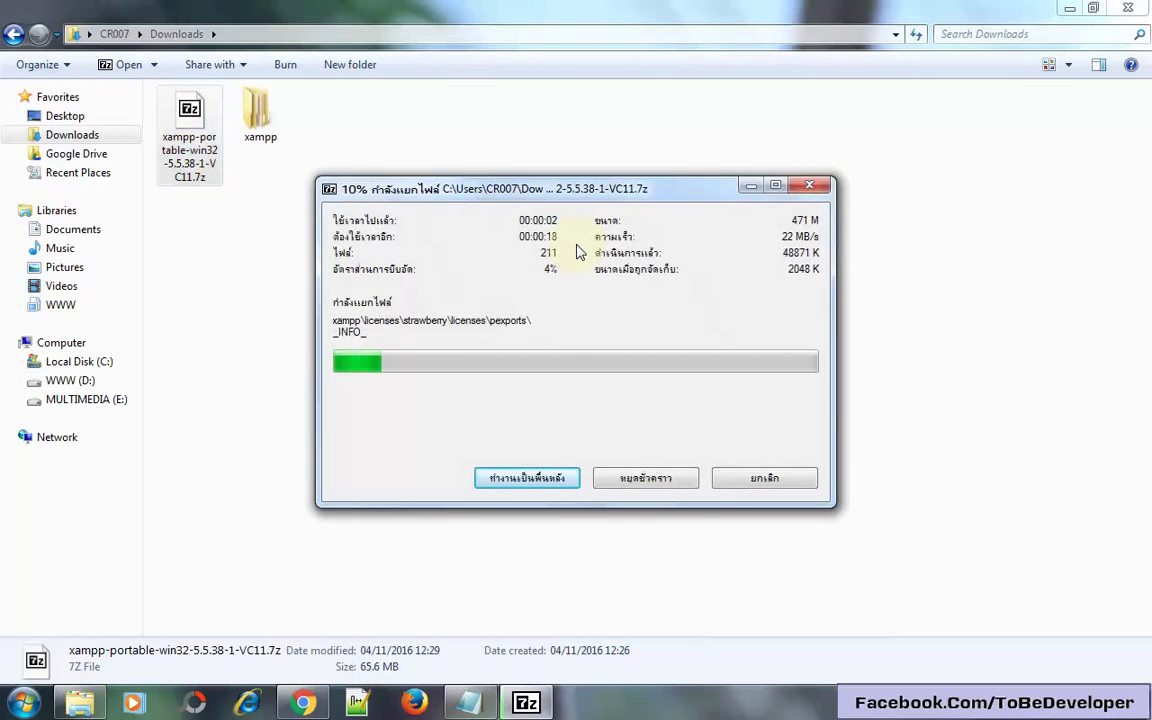
Switch to Notepad, replace the note with "หลังจากคลายซิปก็ย้ายไปยัง Drive D: เพื่อเริ่มใช้งาน", and minimise it.
mouse_move(465, 710)
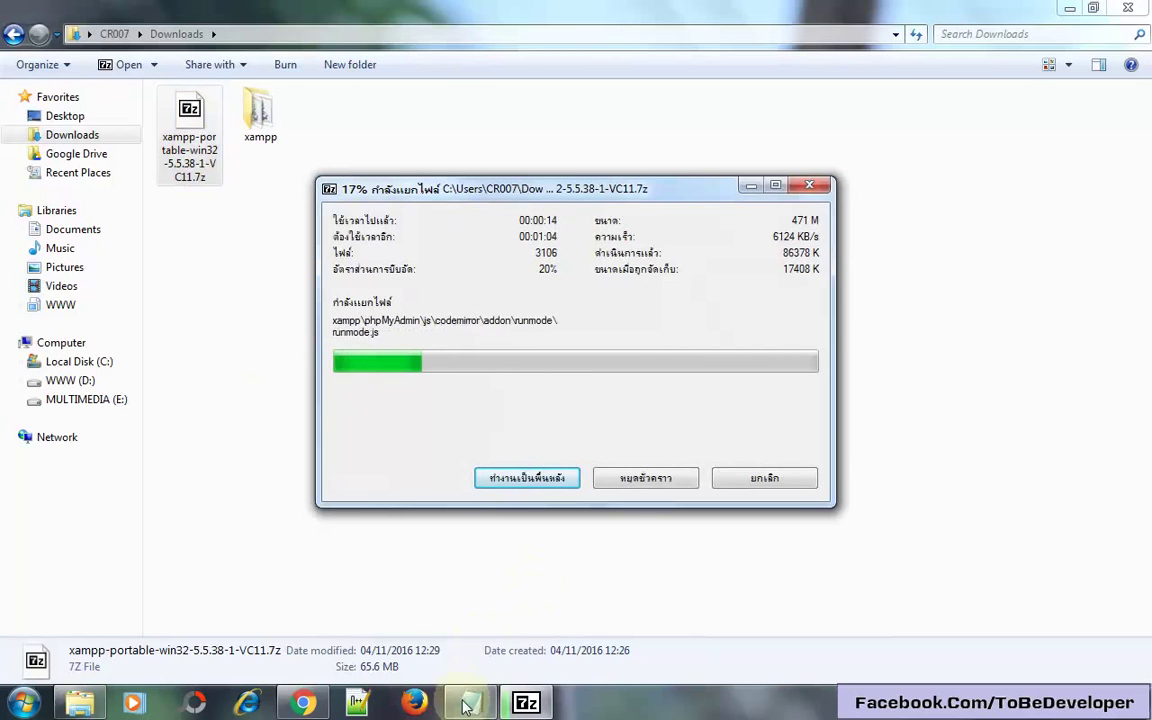
key("alt+Tab")
key("ctrl+a")
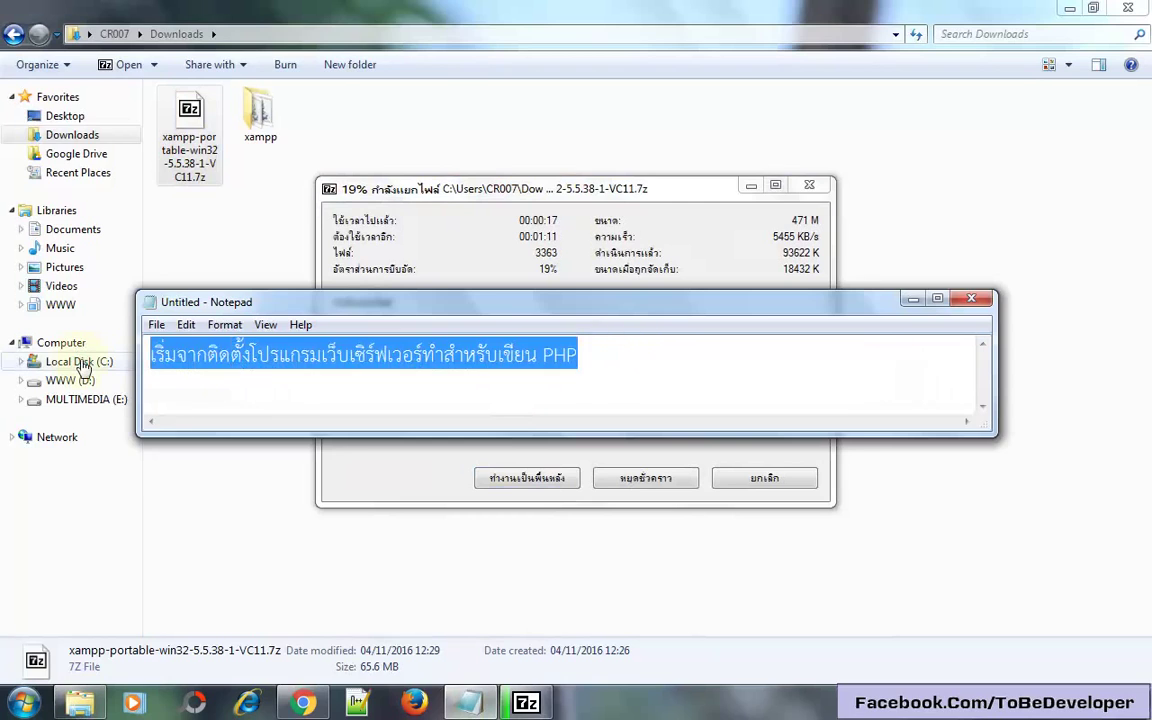
type("S")
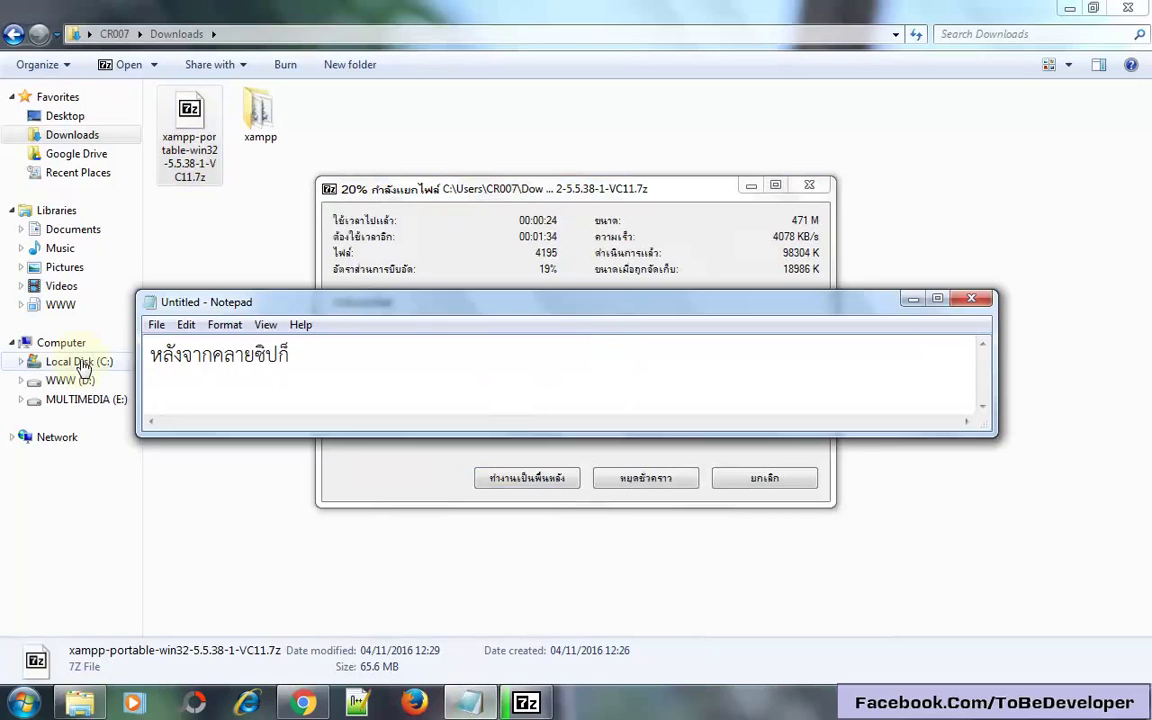
type("ยั")
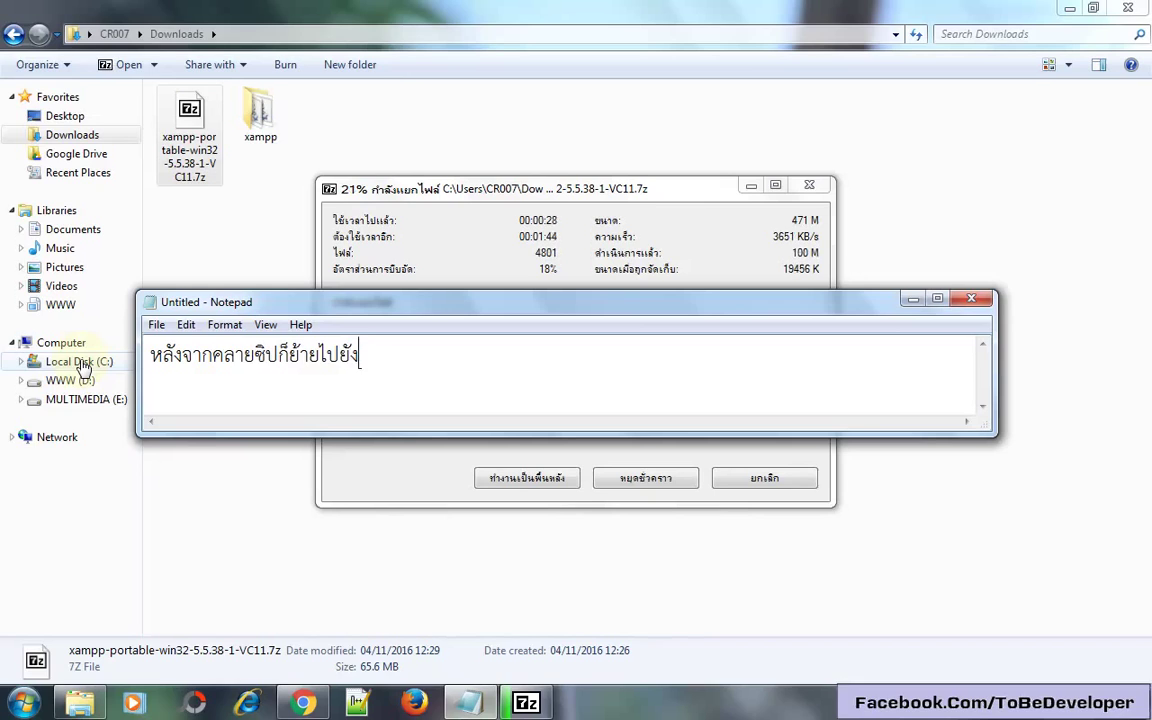
type("ง Drive D:")
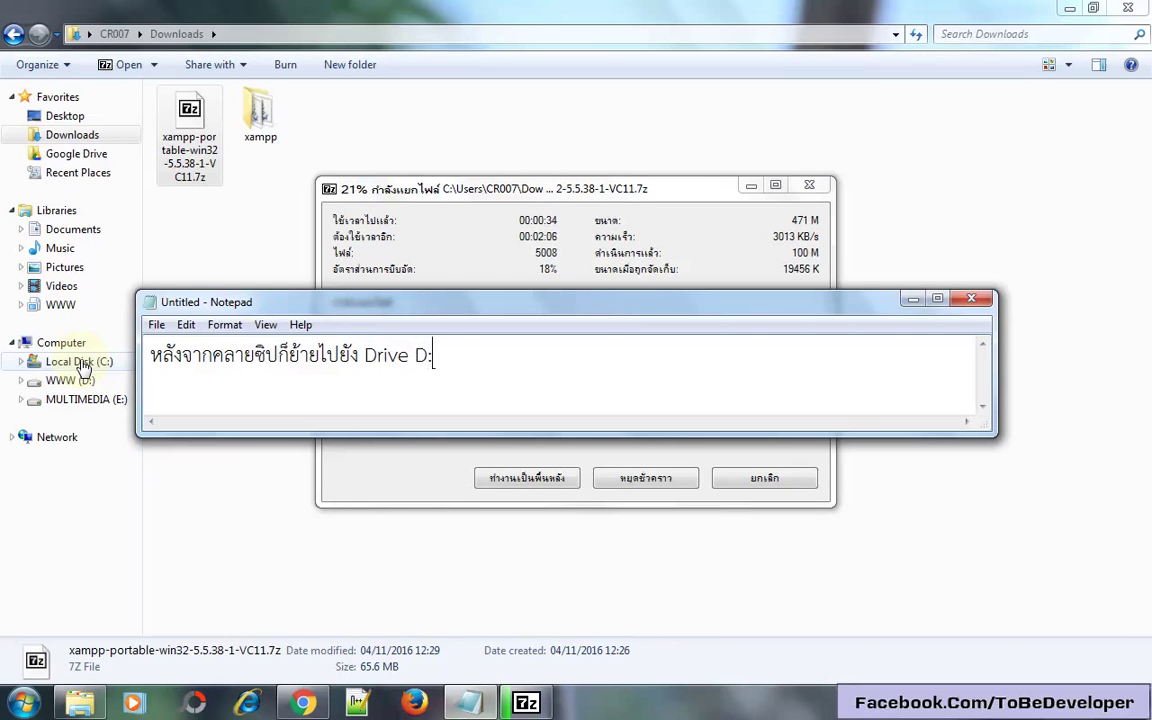
type(" เพื่อต")
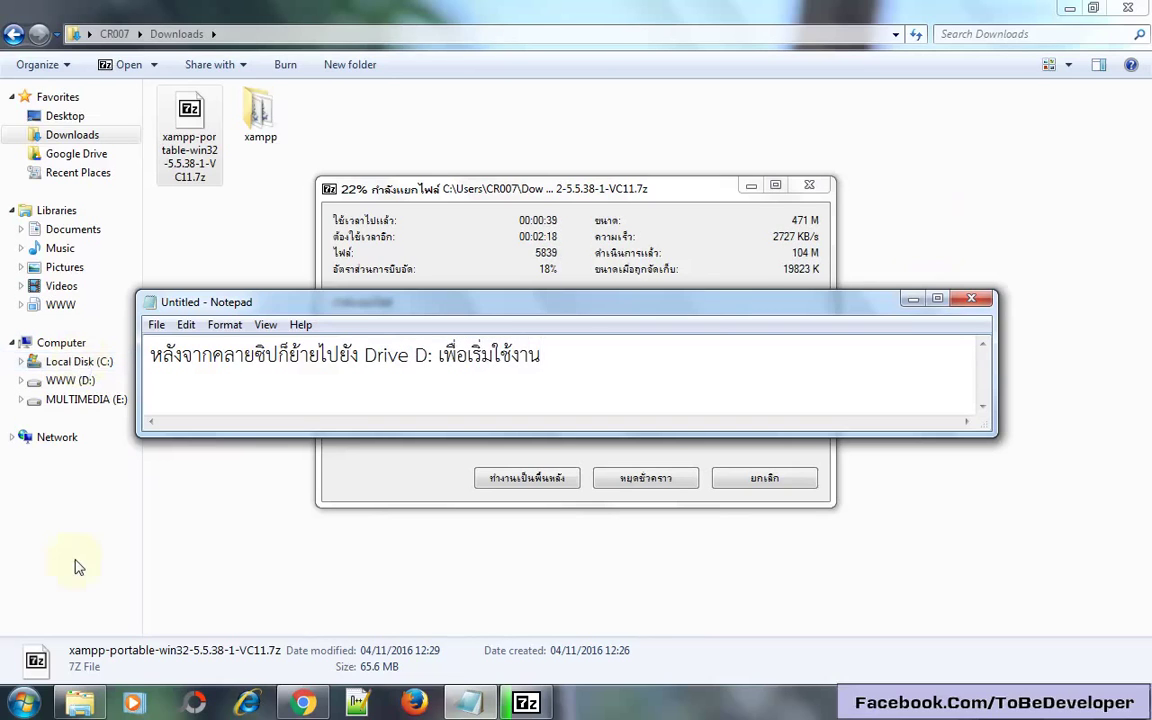
left_click(912, 299)
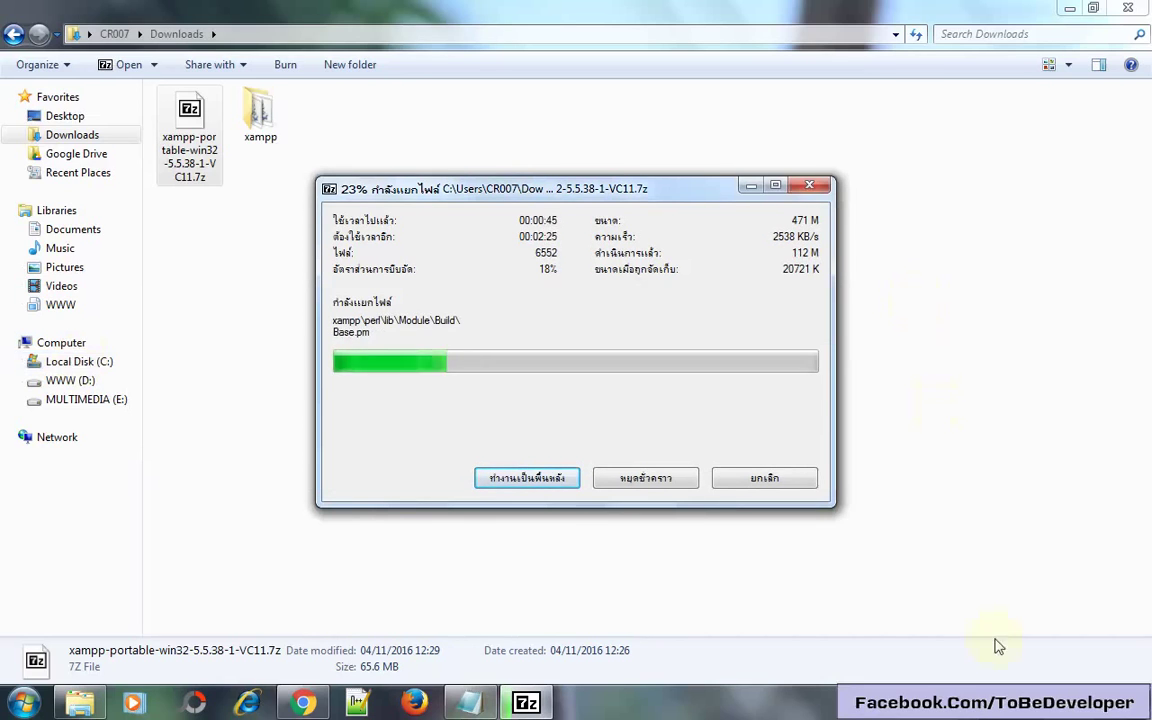
left_click(943, 703)
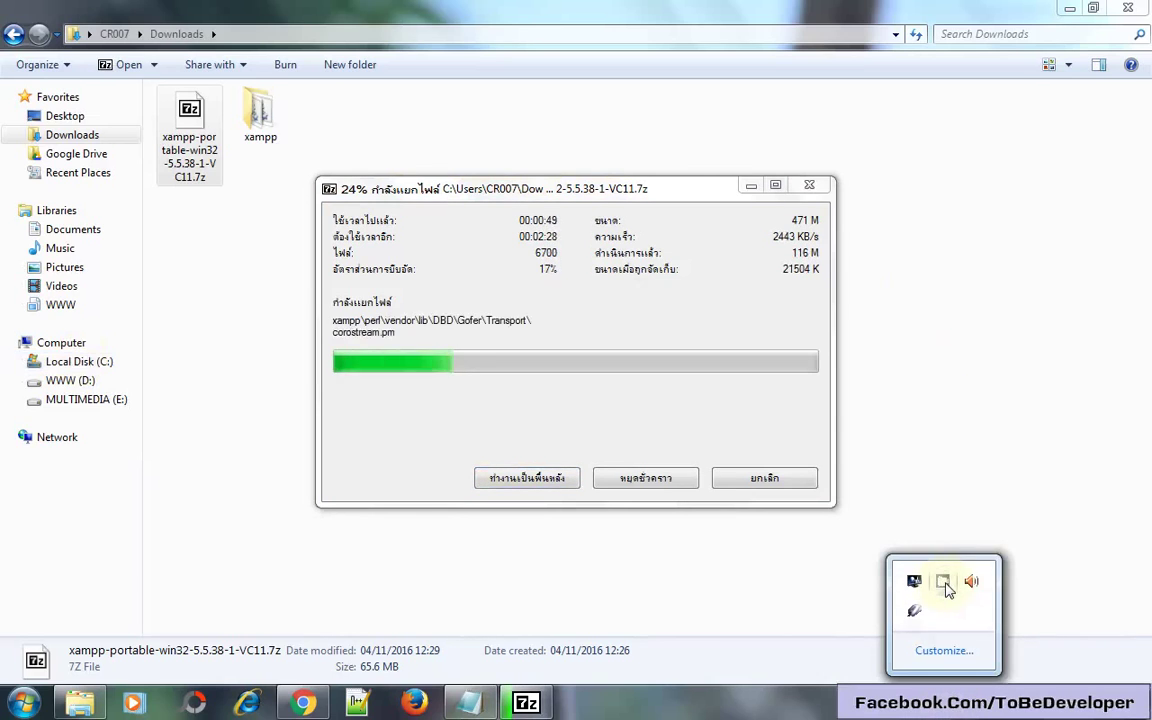
right_click(943, 583)
left_click(990, 524)
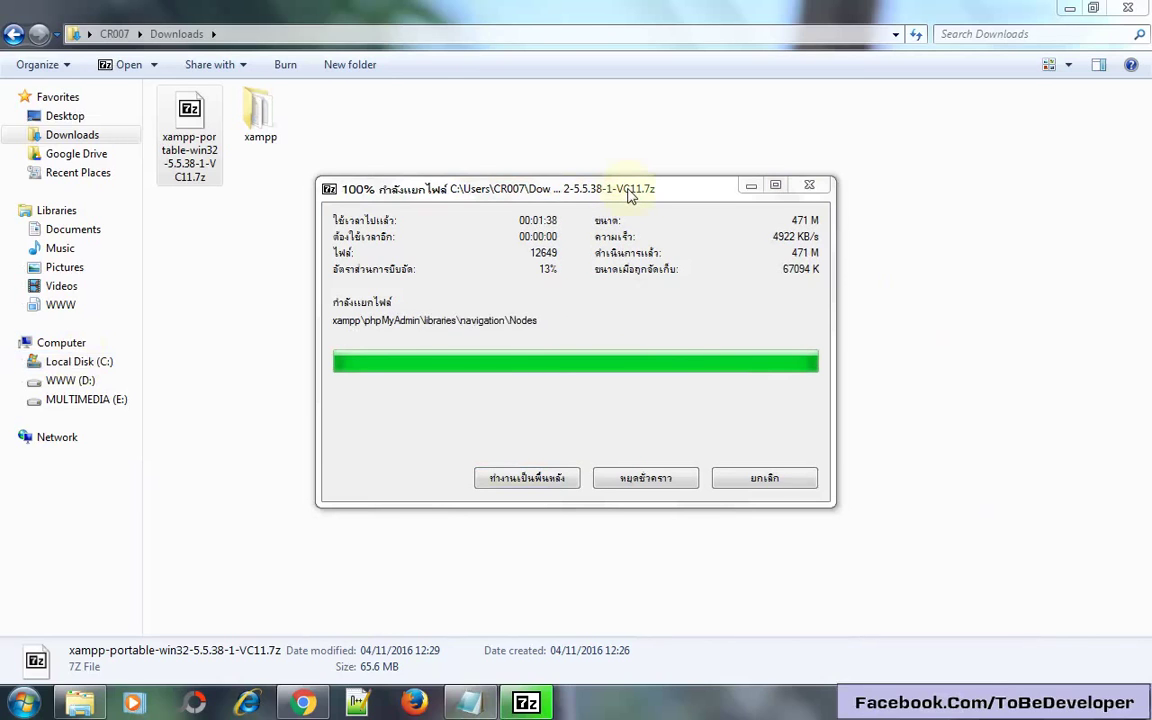
left_click_drag(630, 196, 718, 217)
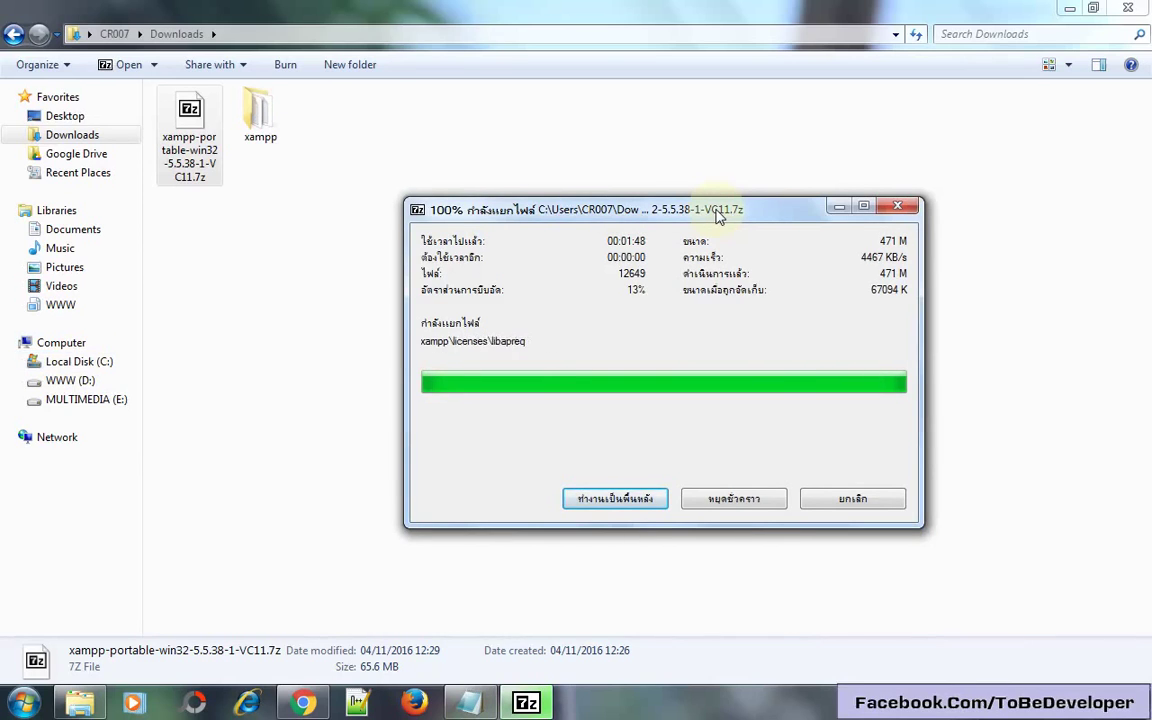
left_click(656, 244)
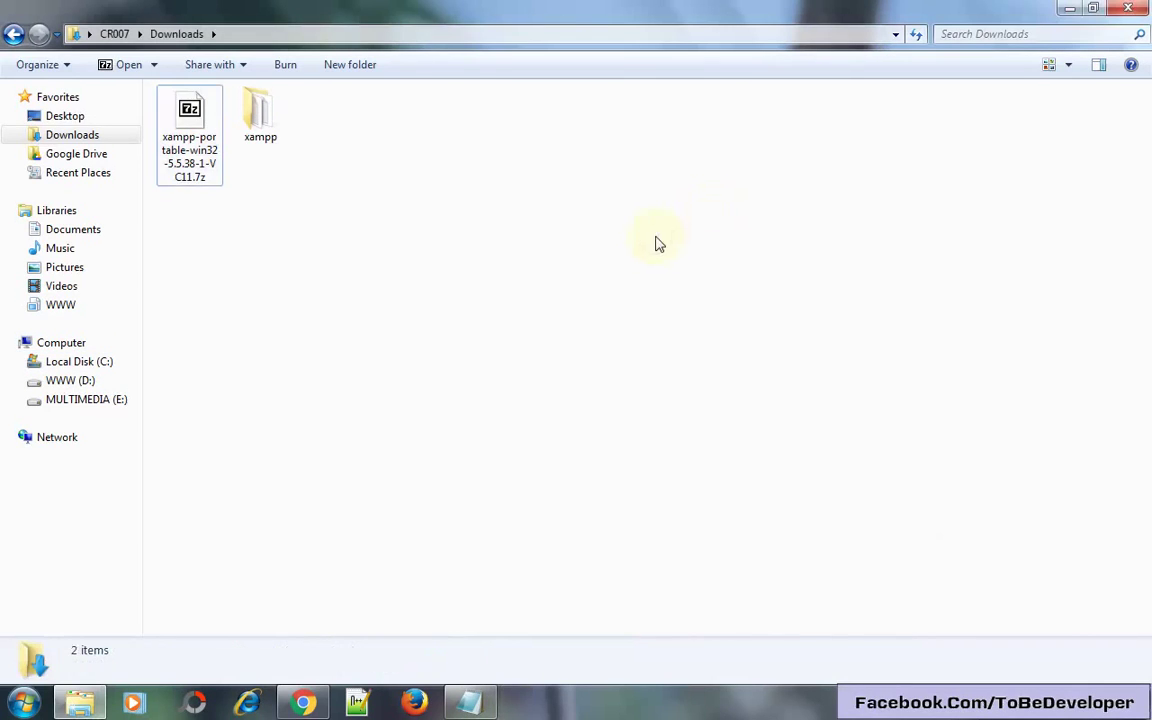
Move the extracted xampp folder from Downloads to the root of the WWW (D:) drive.
left_click(258, 112)
right_click(252, 115)
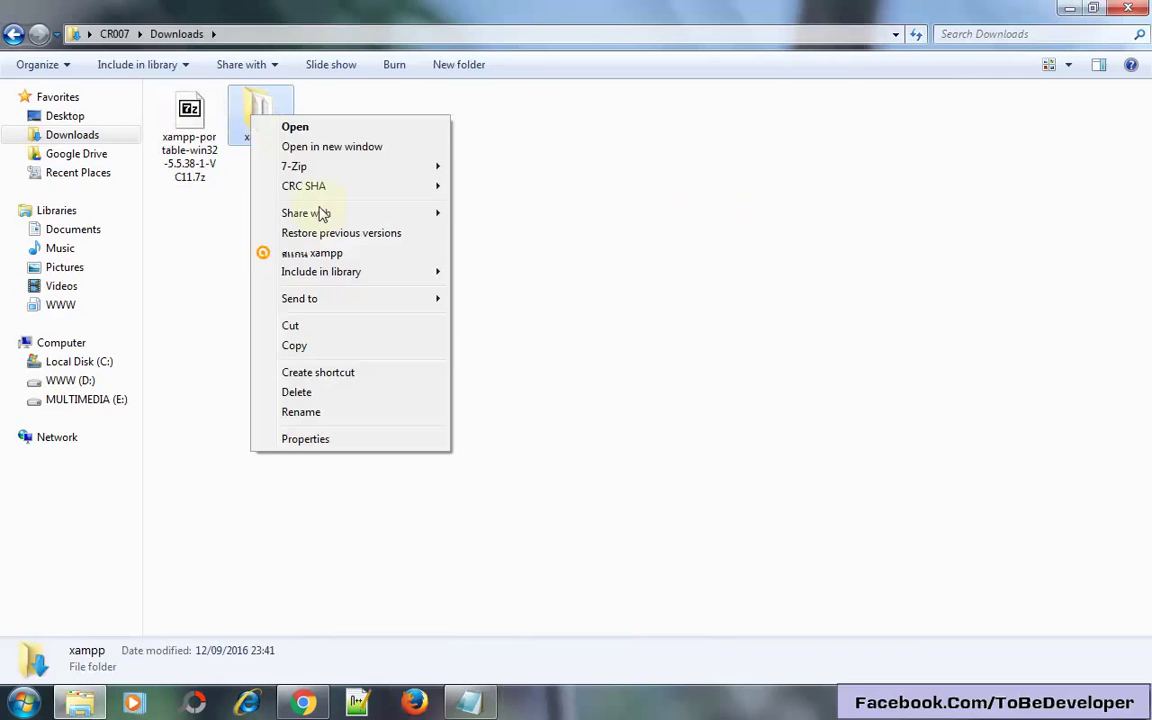
left_click(291, 328)
left_click(75, 381)
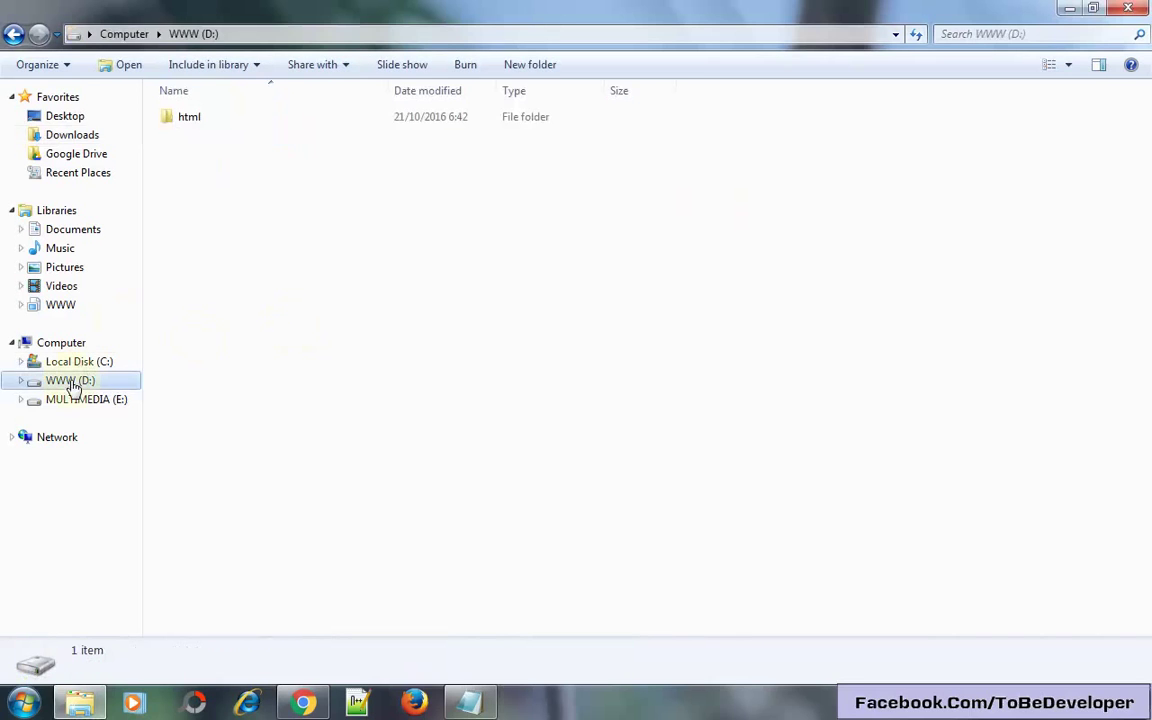
right_click(330, 268)
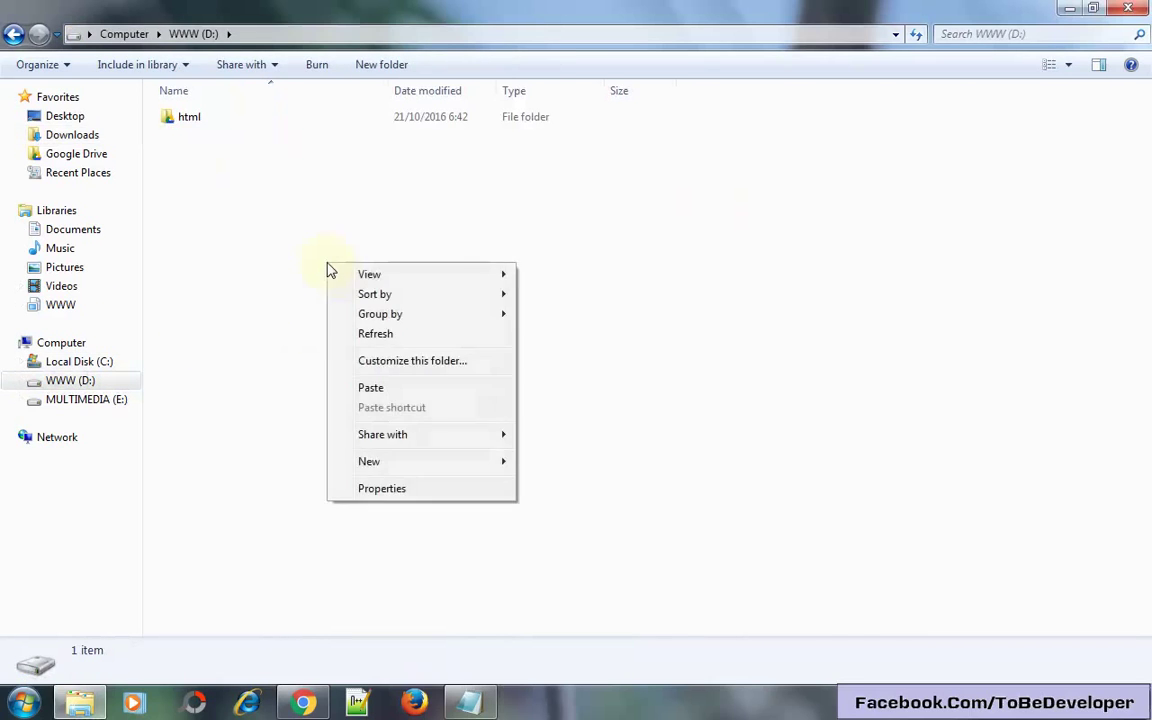
left_click(395, 387)
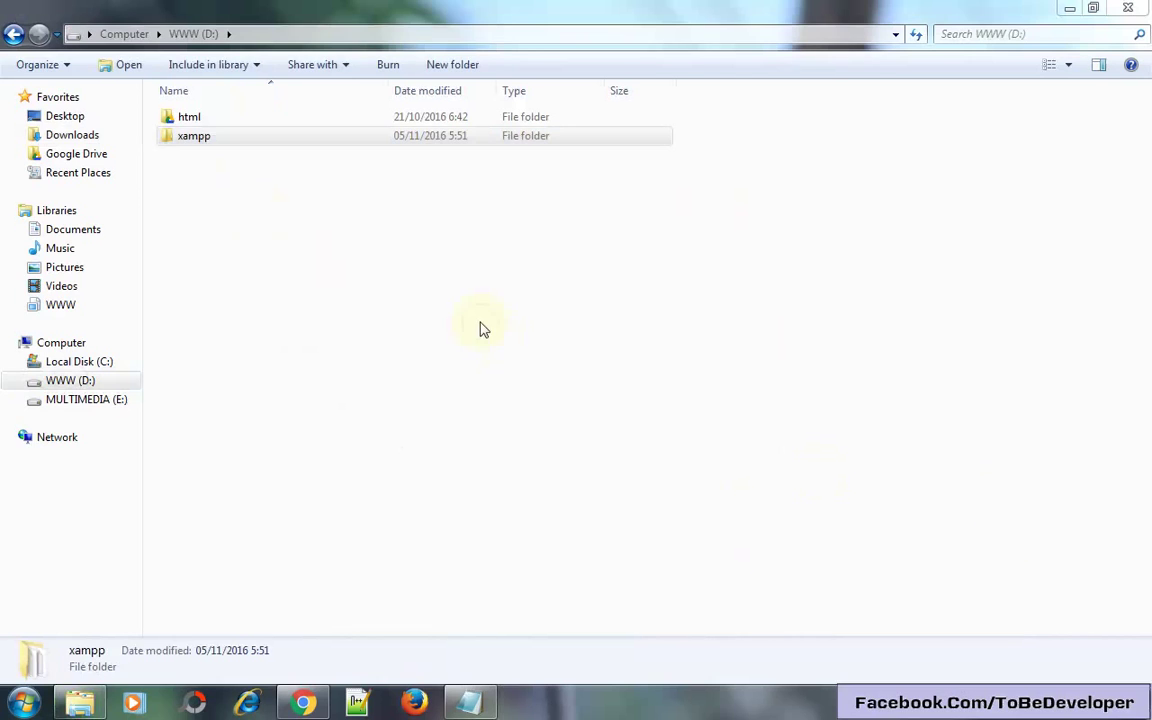
Rename the xampp folder on the WWW (D:) drive to xampp5.5 and open it.
left_click(213, 145)
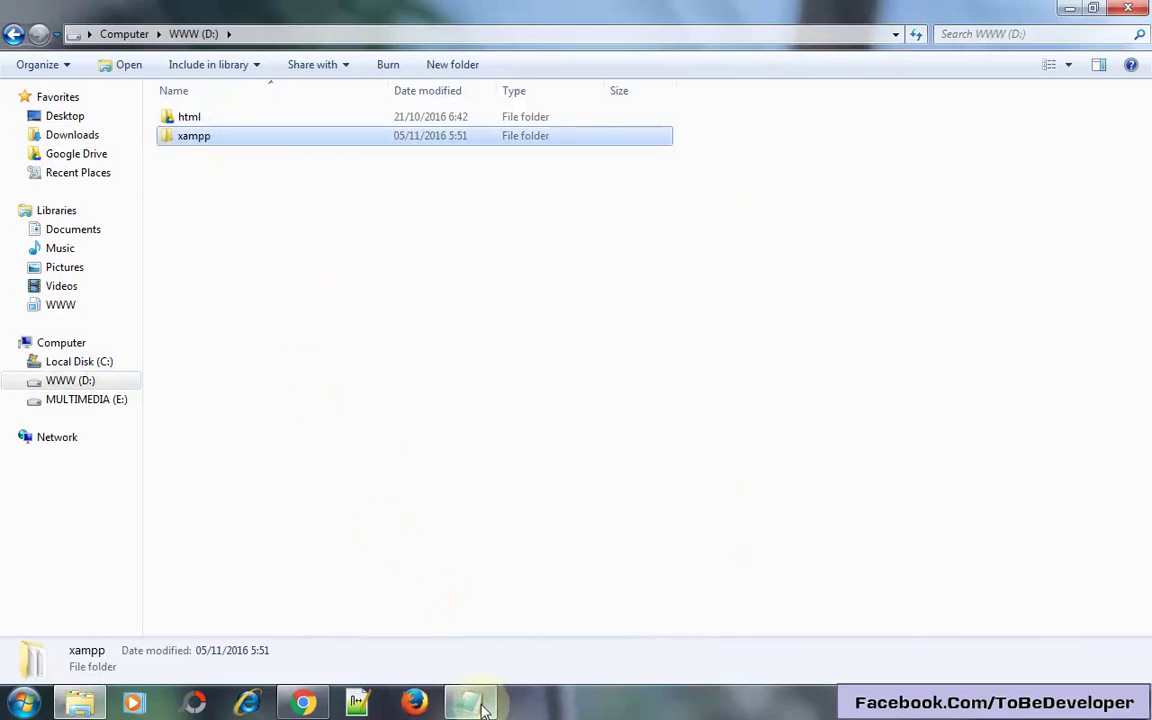
right_click(206, 138)
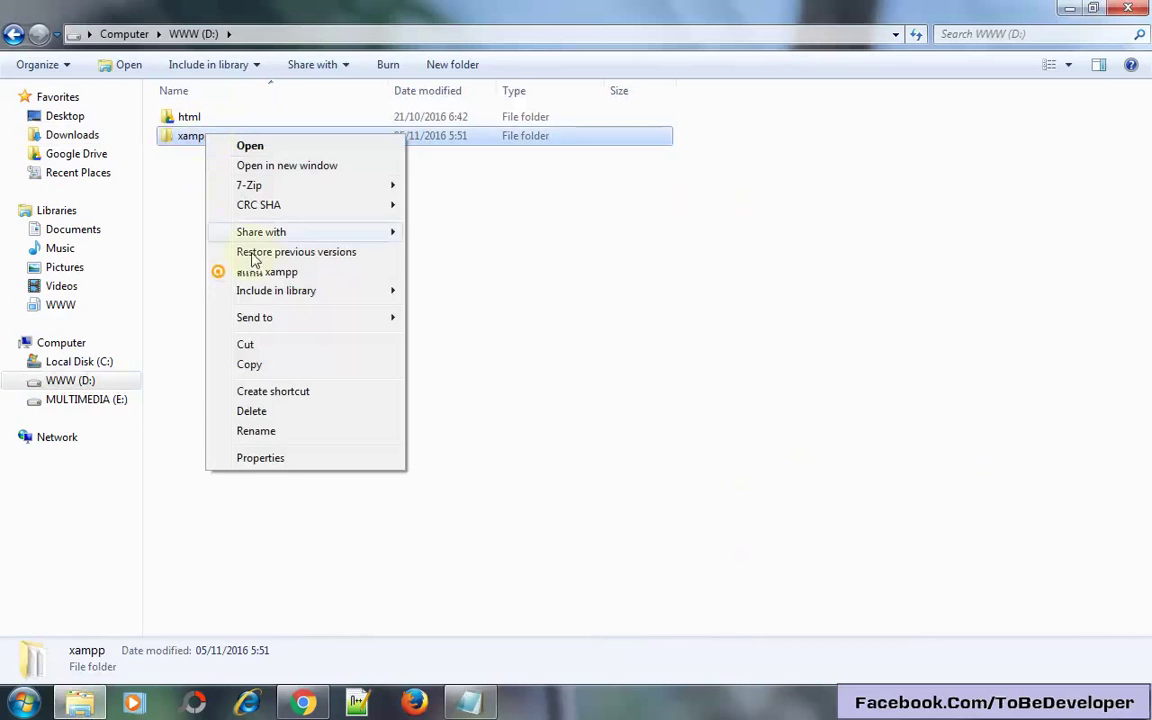
left_click(256, 433)
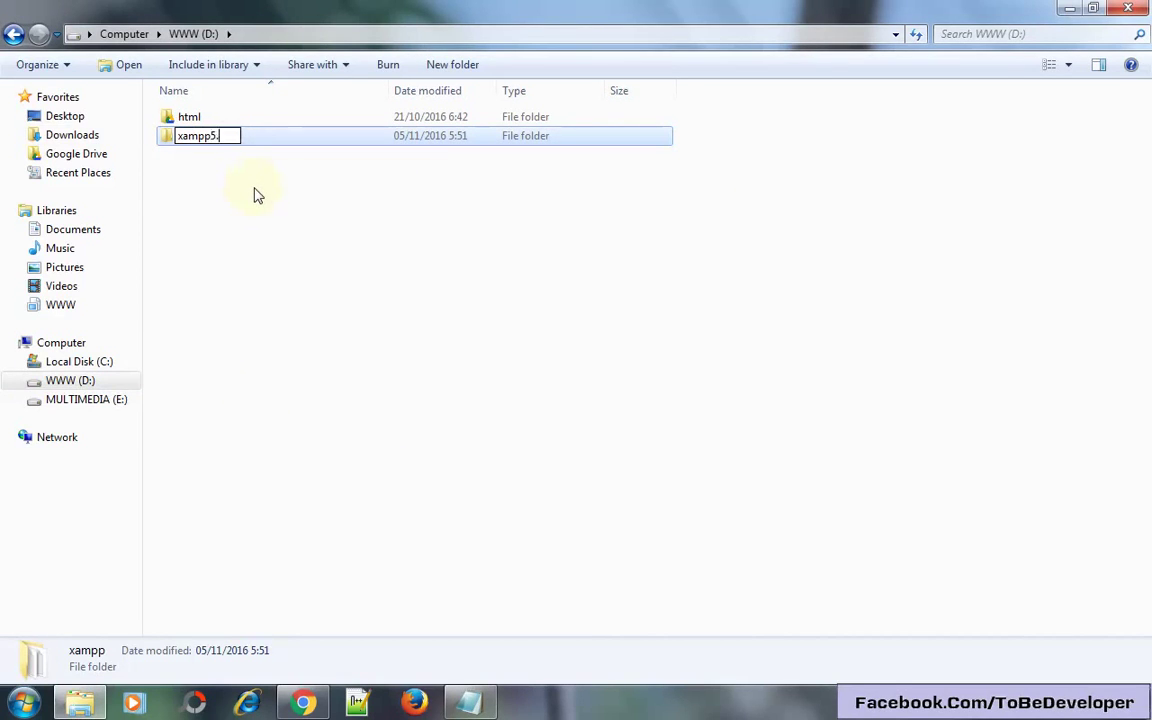
key("Return")
left_click(256, 195)
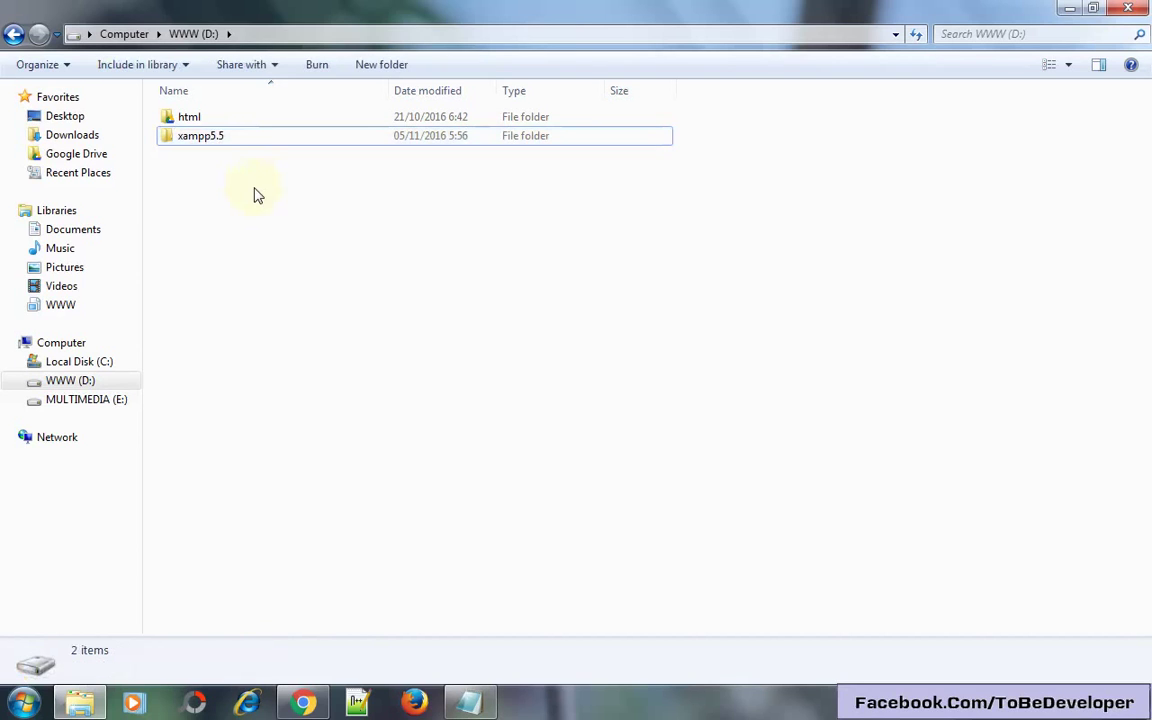
double_click(214, 140)
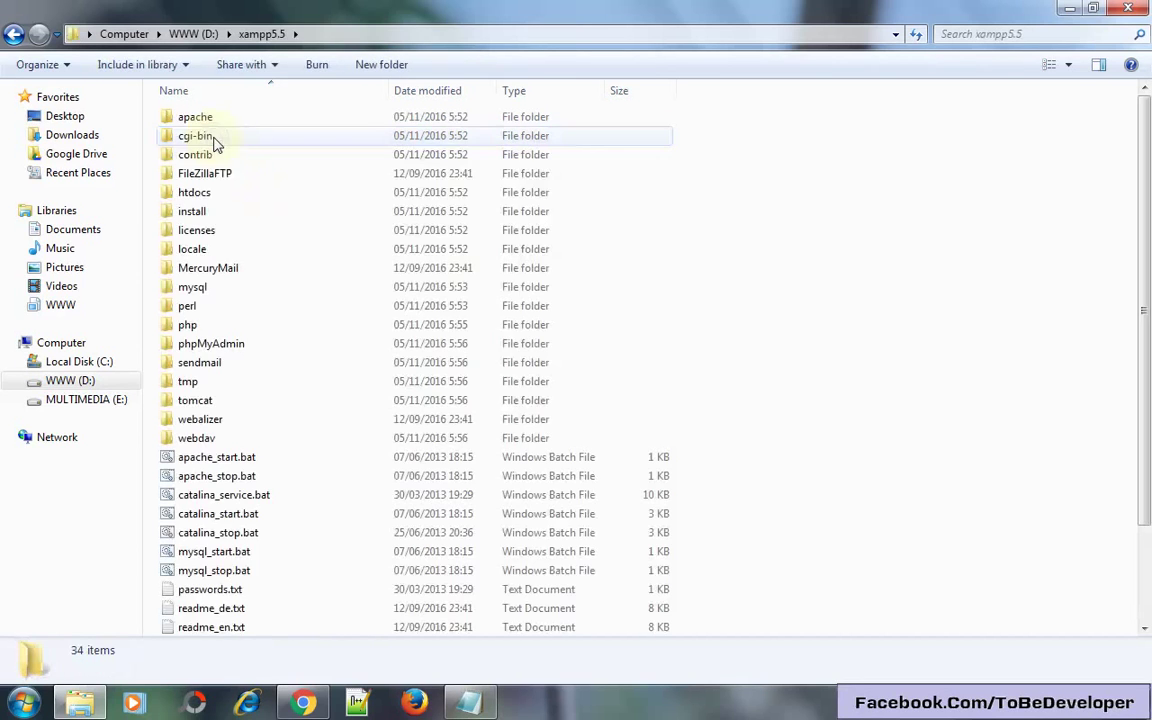
Run setup_xampp.bat from the xampp5.5 folder and dismiss its console once the configuration files are updated.
scroll(390, 306, "down", 2)
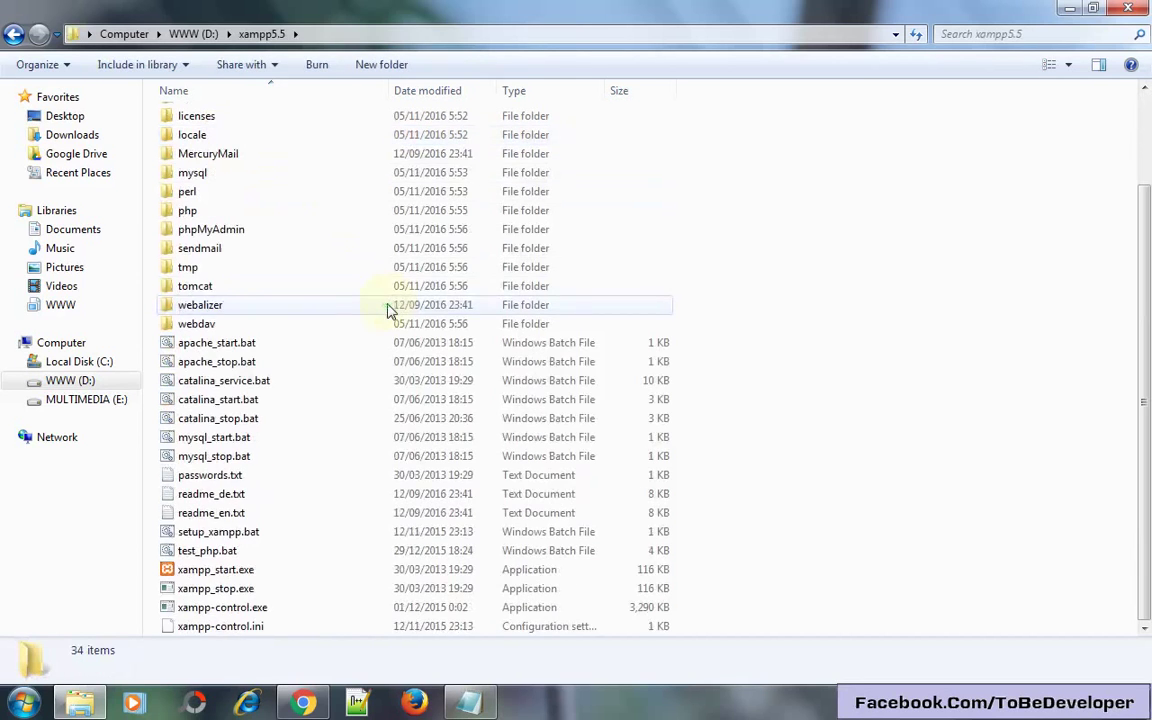
left_click(230, 540)
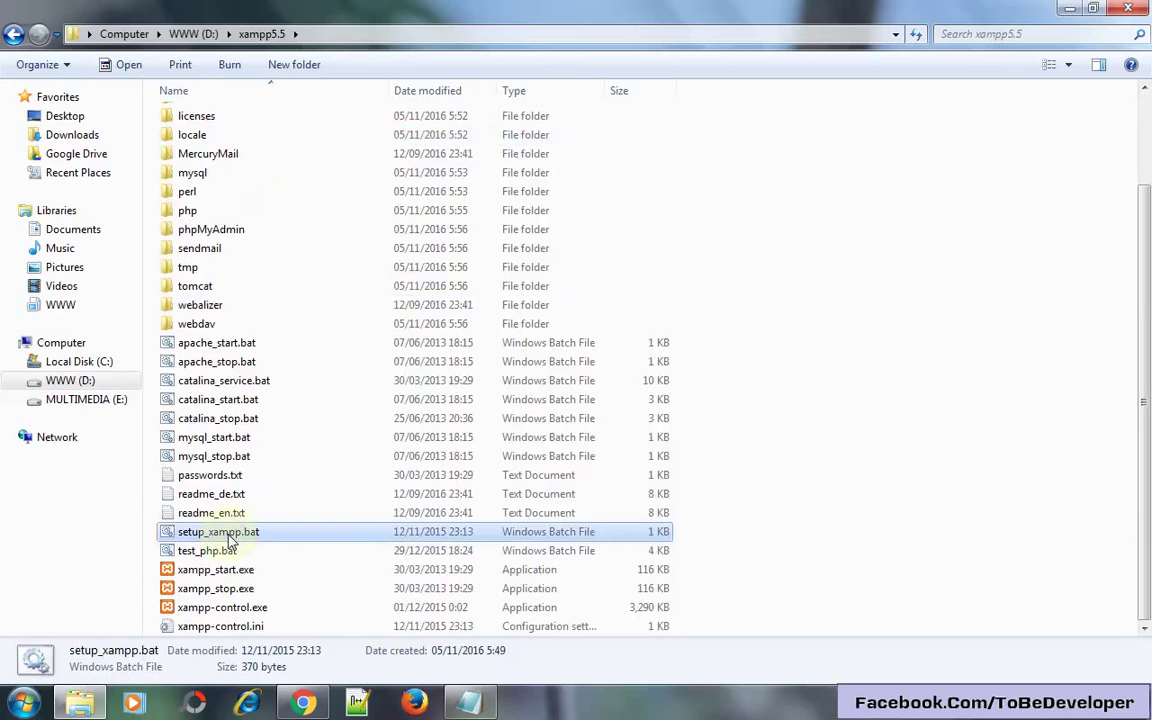
right_click(230, 540)
left_click(300, 237)
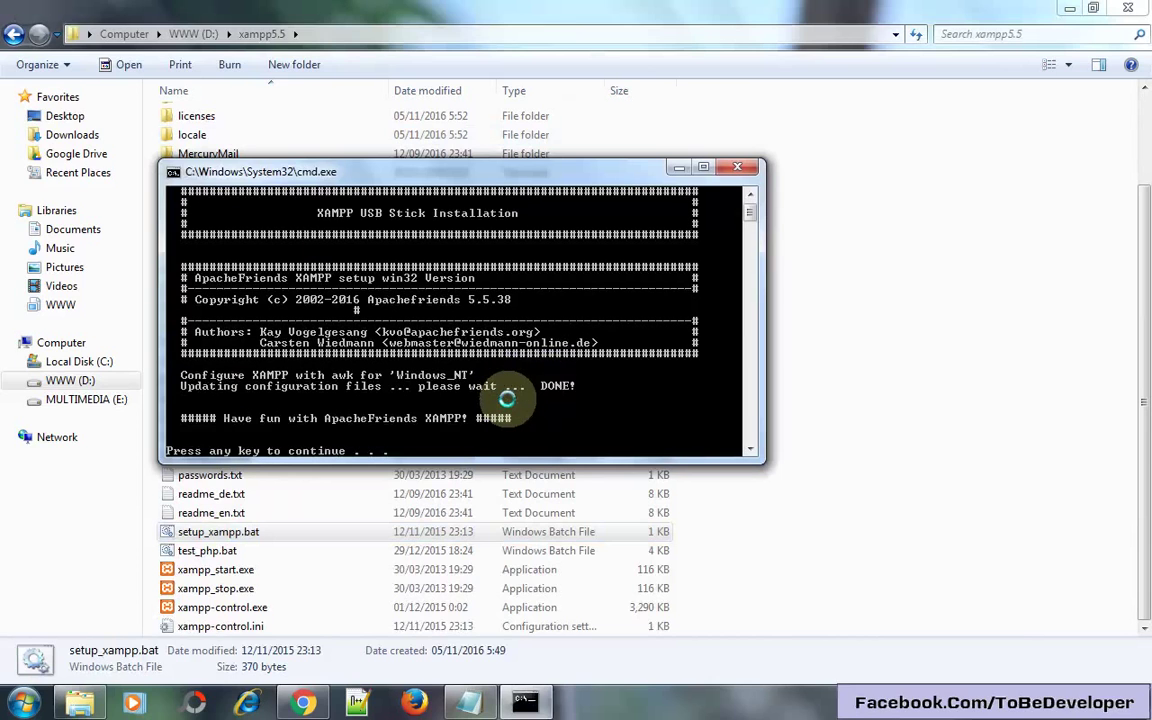
key("Return")
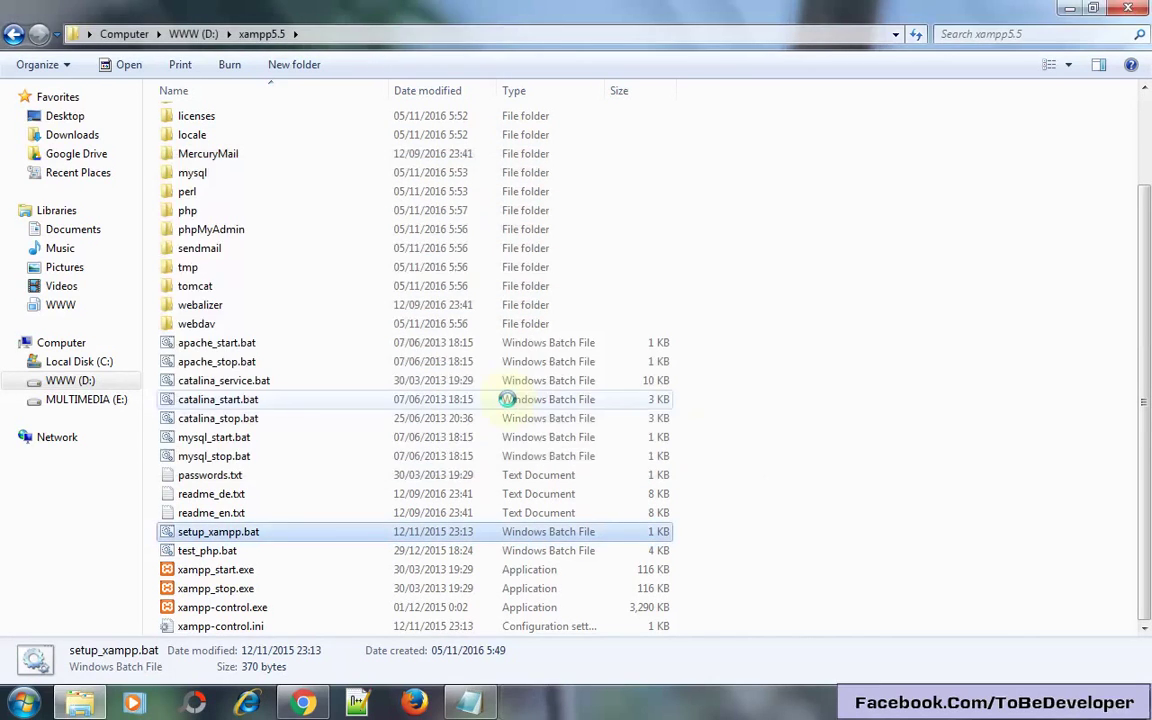
left_click(776, 513)
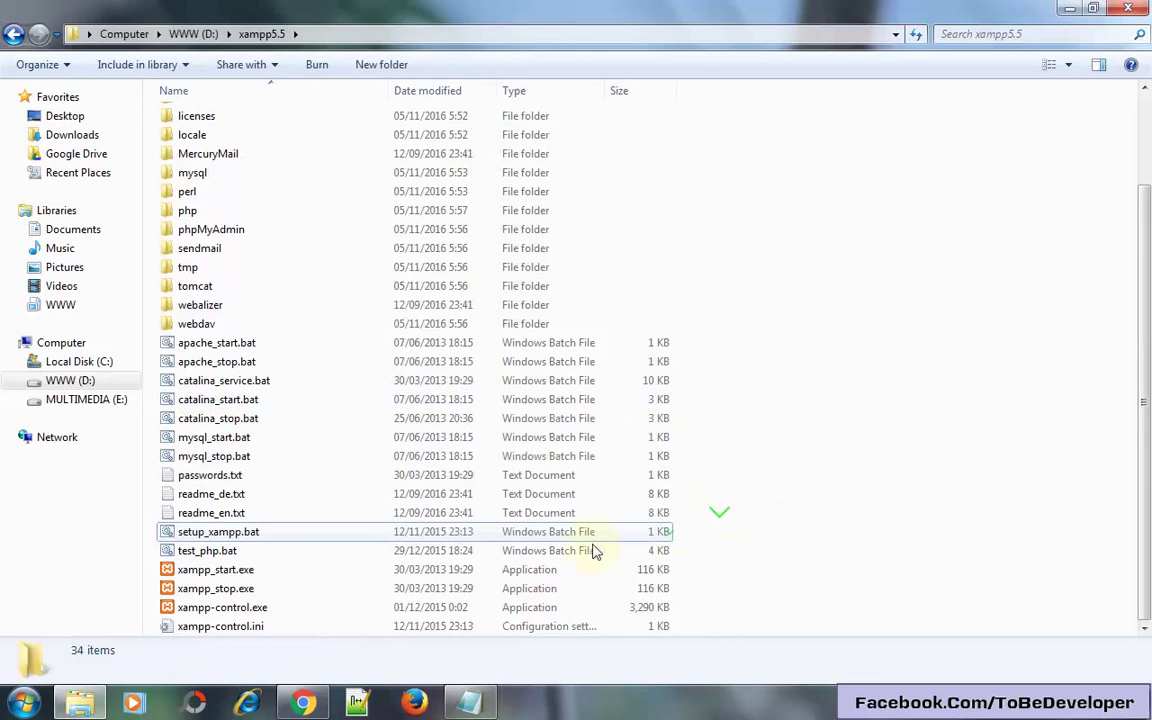
Launch xampp-control.exe and save English (US flag) as the control panel language.
left_click(222, 610)
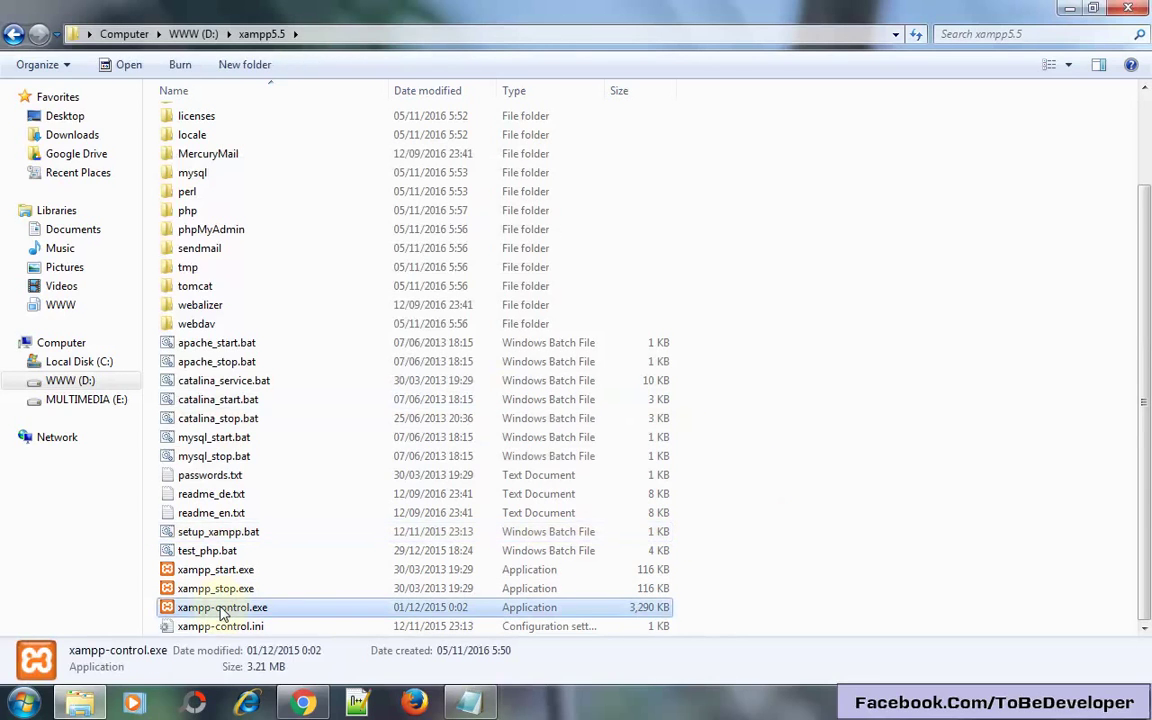
double_click(222, 609)
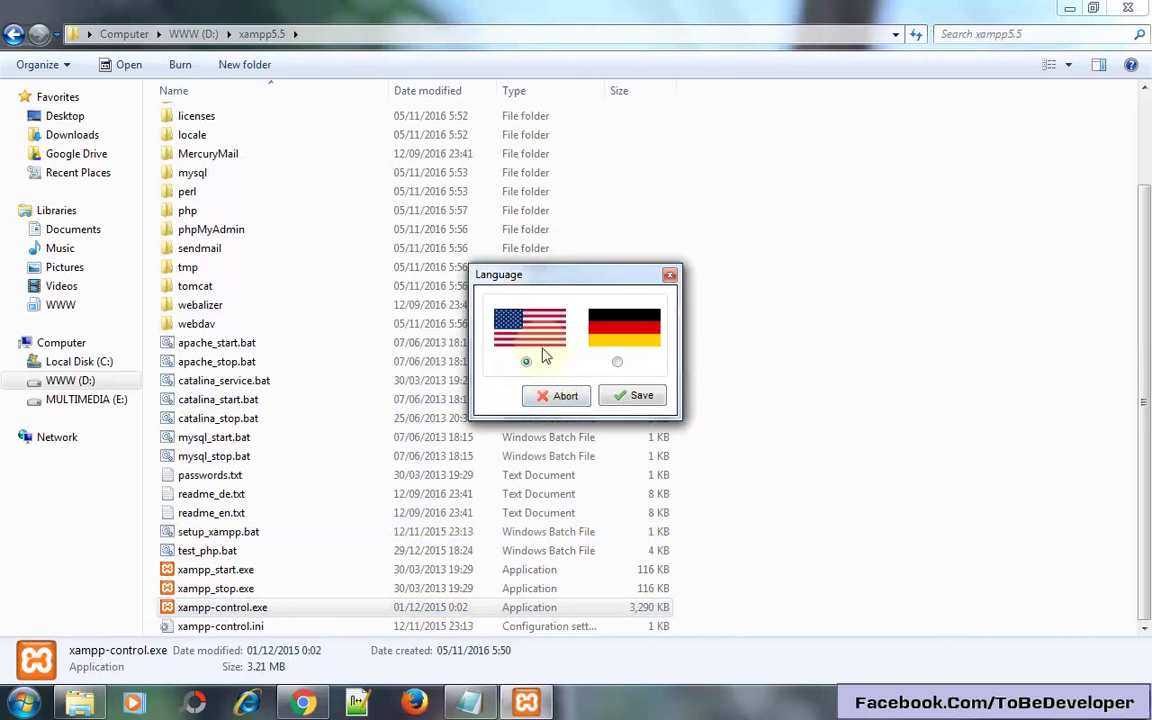
left_click(630, 394)
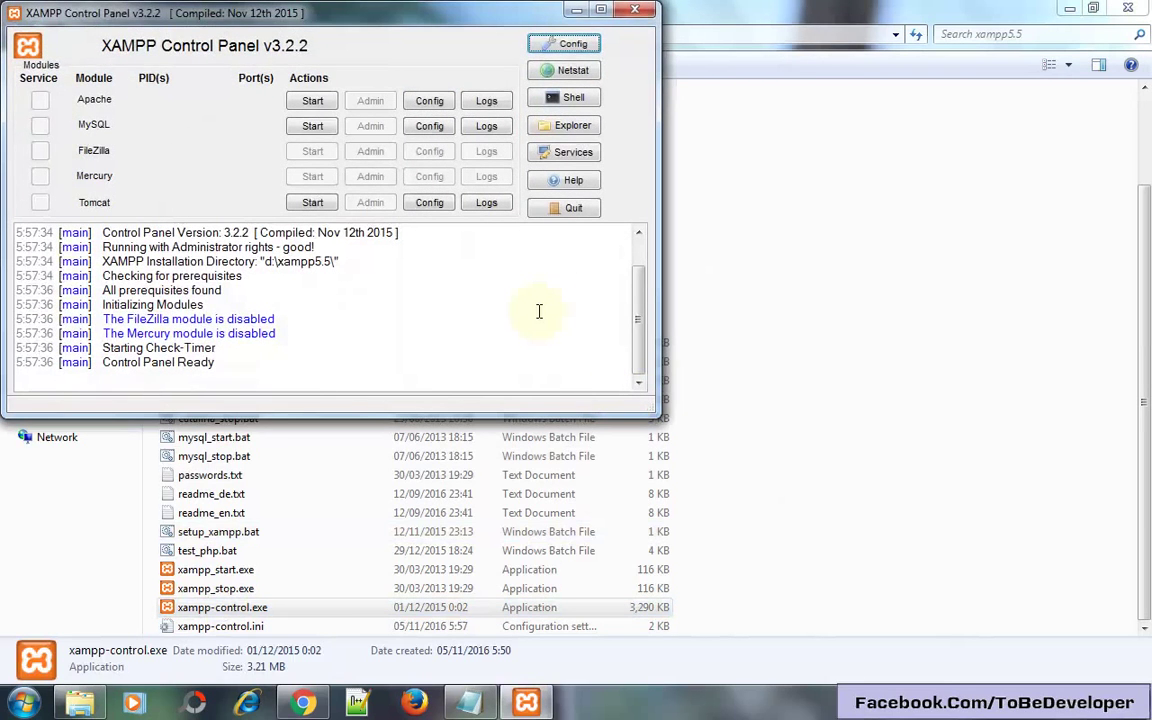
Start the Apache and MySQL modules and allow both through Windows Firewall on public networks.
left_click(324, 104)
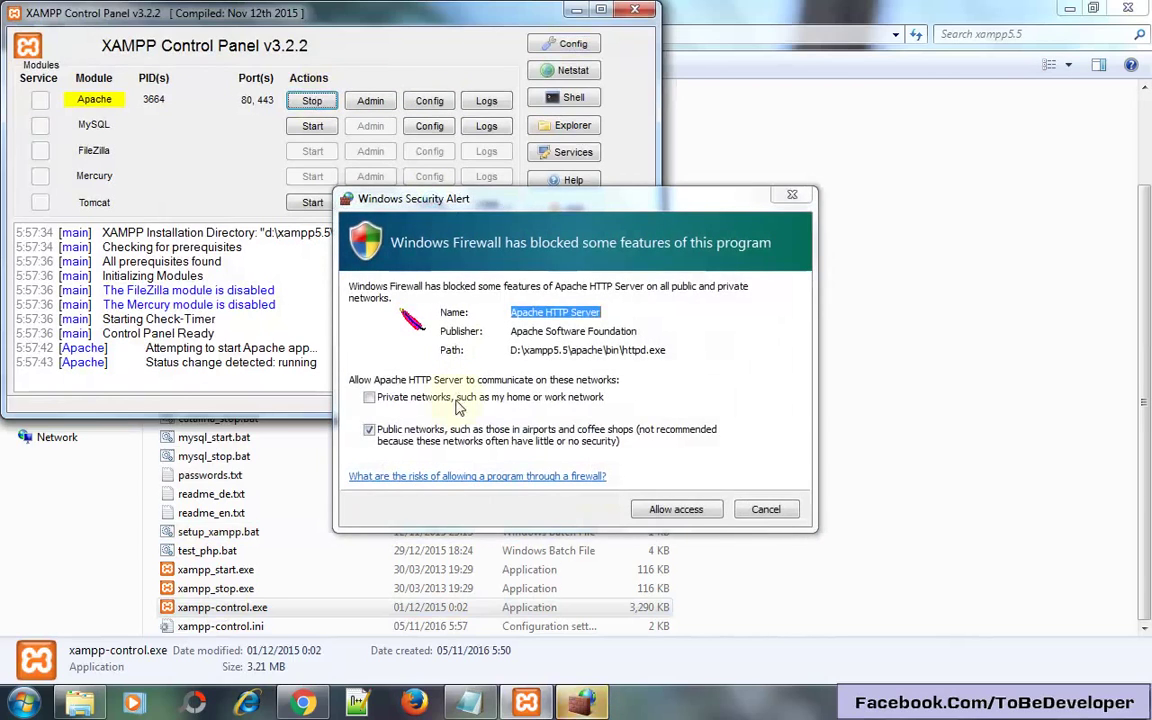
left_click(694, 516)
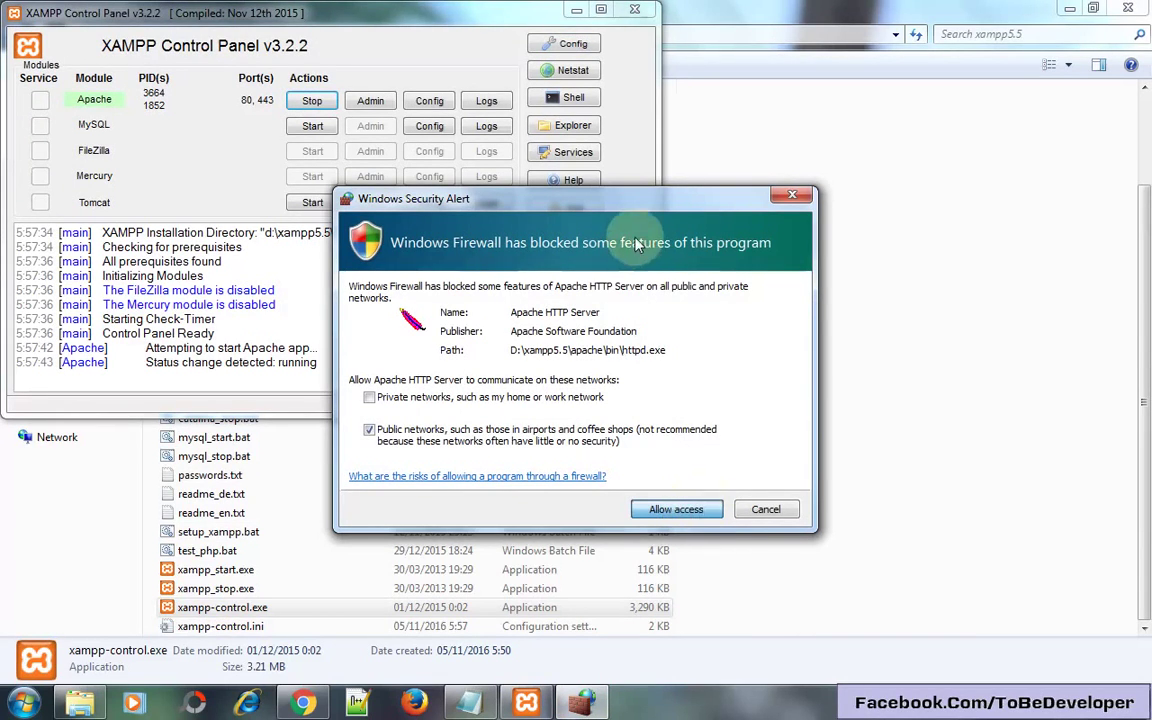
left_click(314, 130)
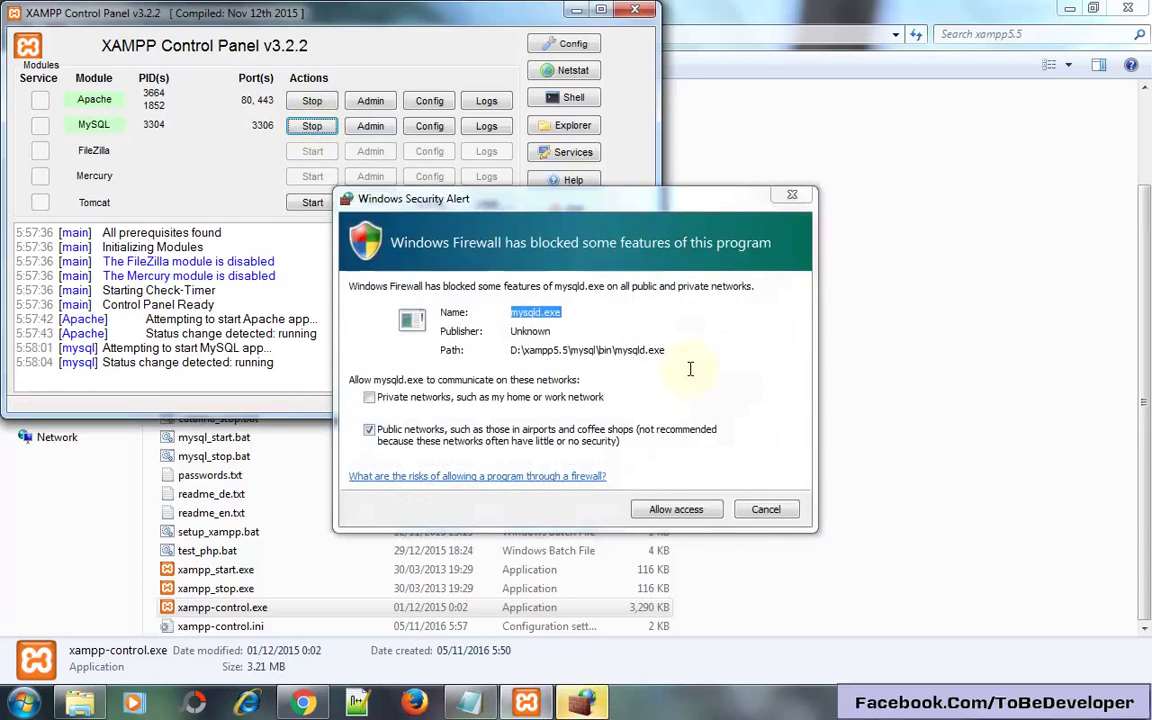
left_click(676, 510)
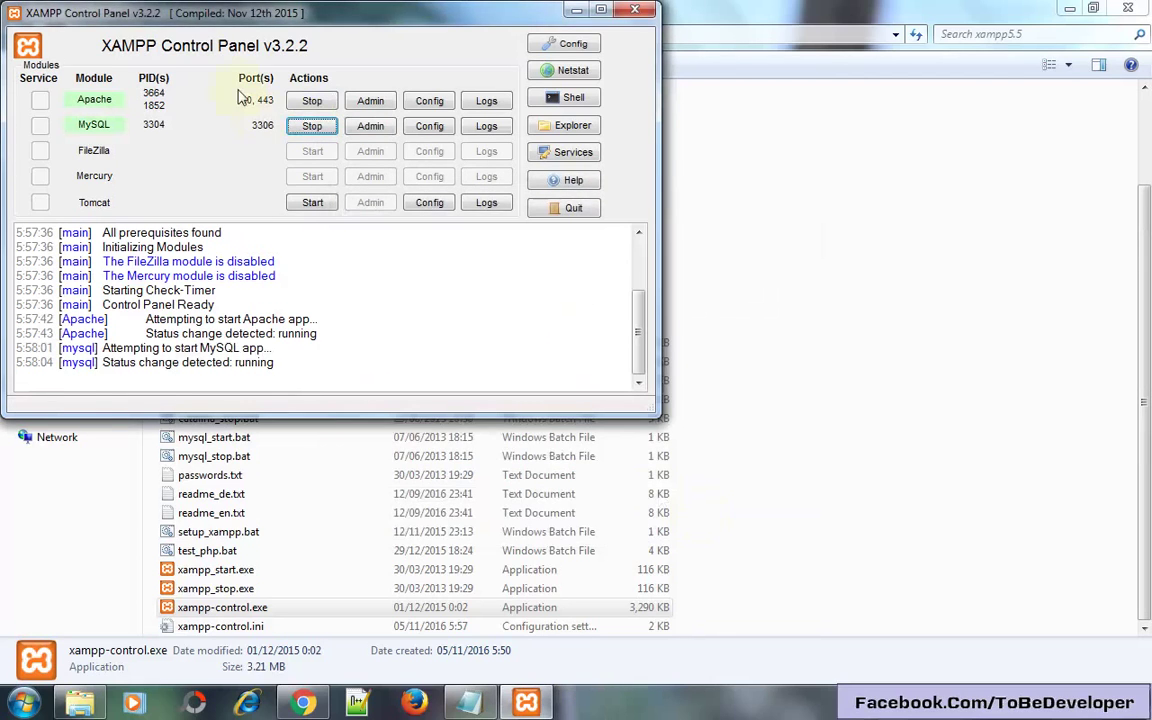
Minimise the xampp5.5 folder window, switch to Firefox with a new tab, and cancel the low-memory warning.
left_click(855, 202)
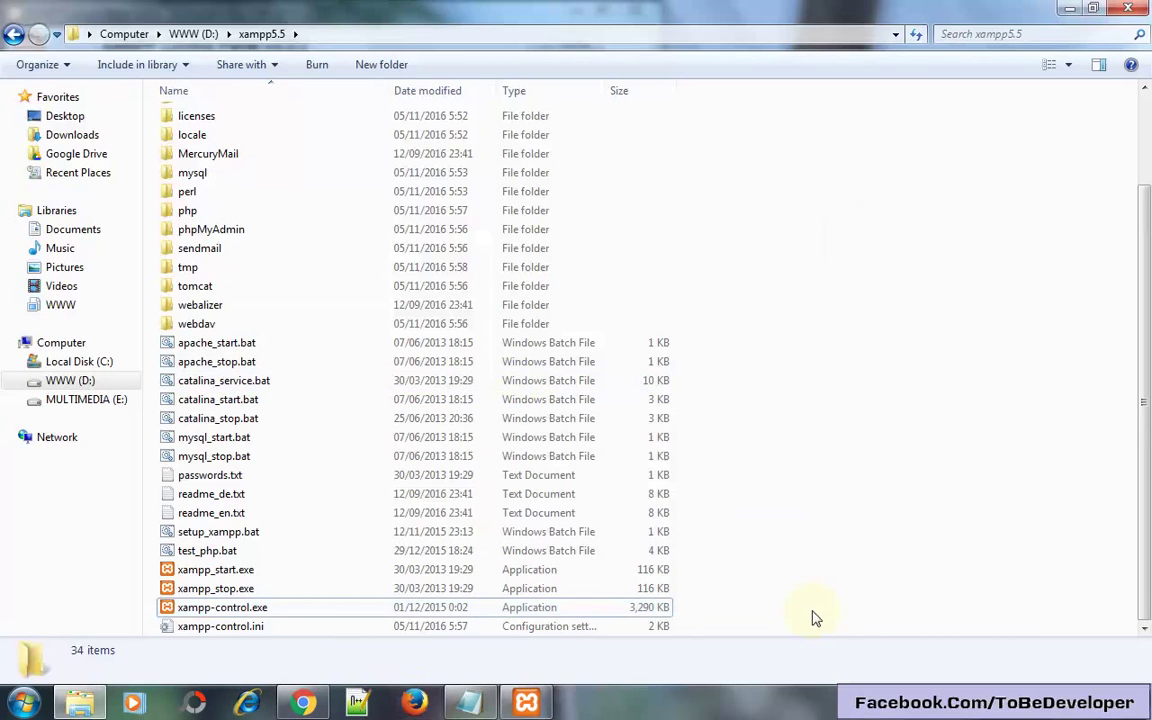
left_click(1069, 8)
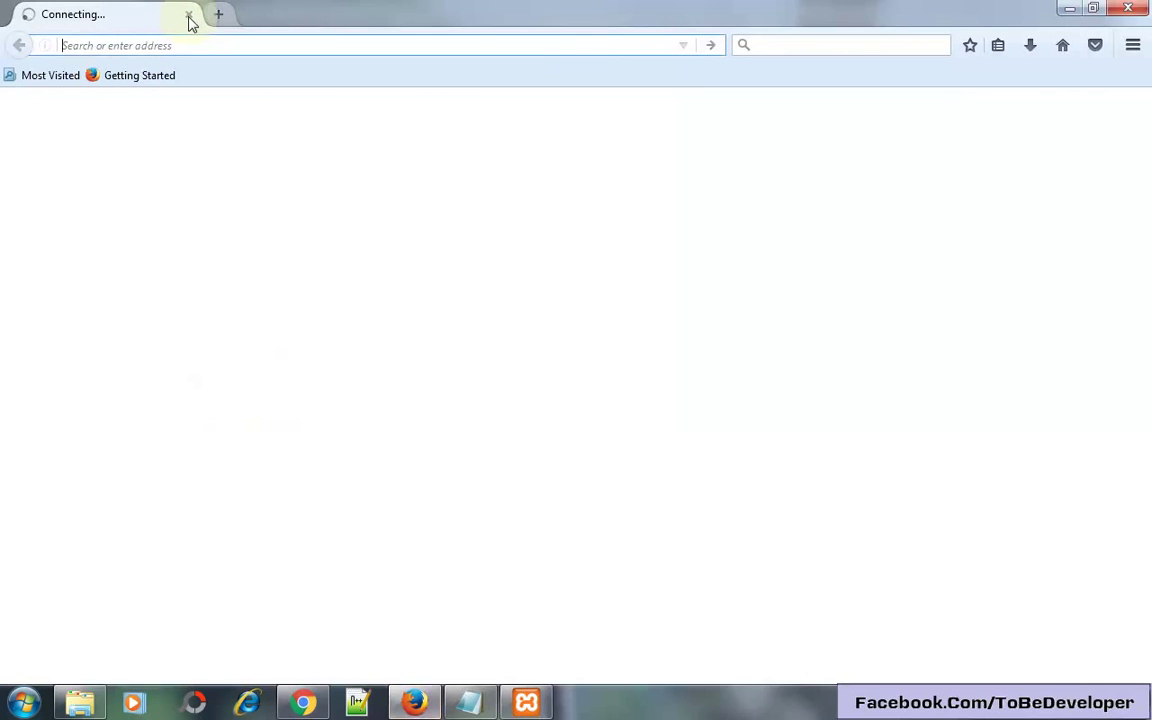
key("ctrl+t")
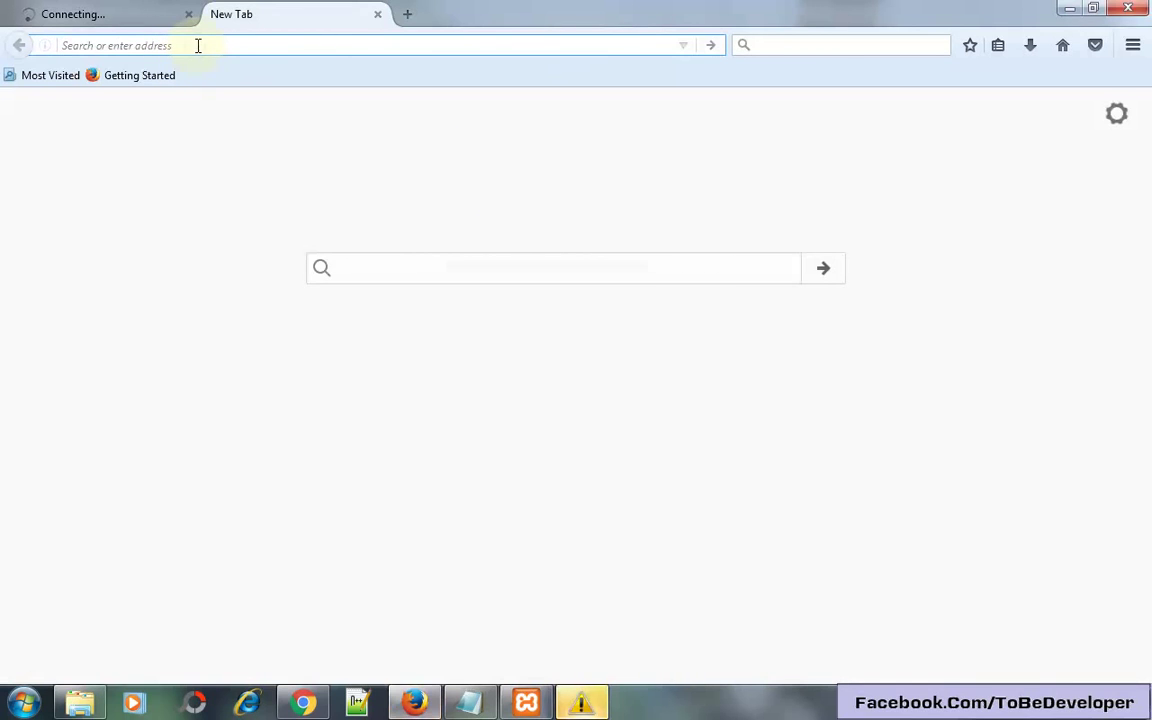
mouse_move(589, 707)
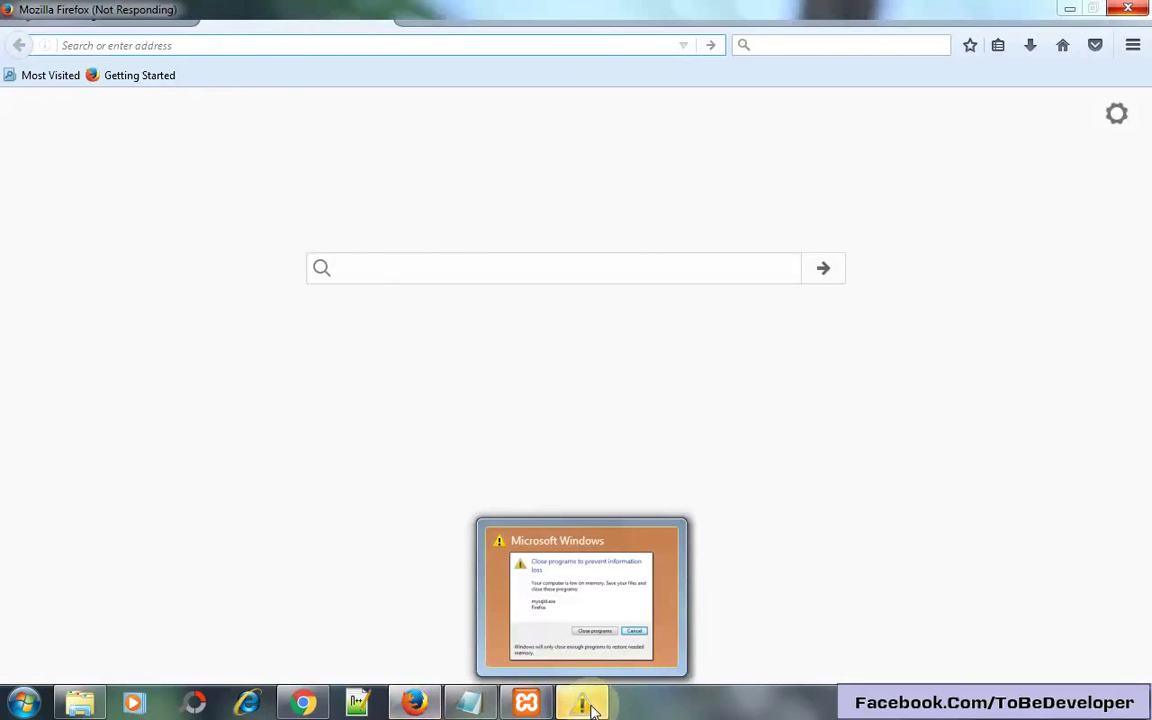
left_click(589, 707)
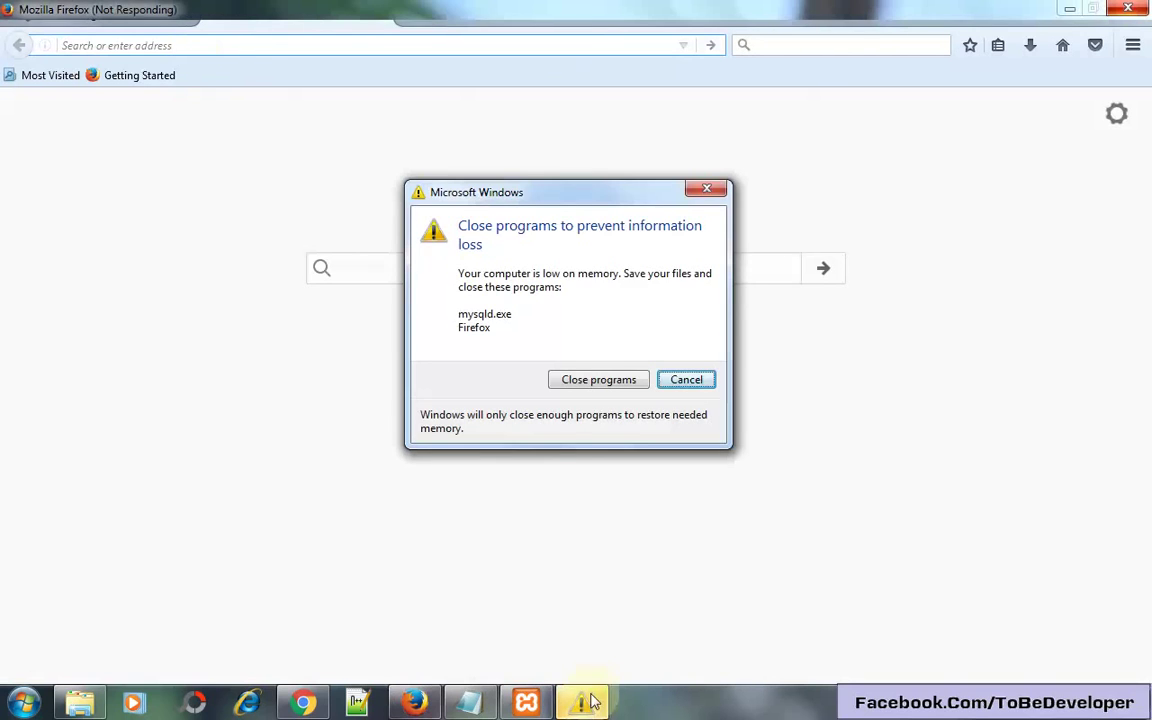
left_click(697, 386)
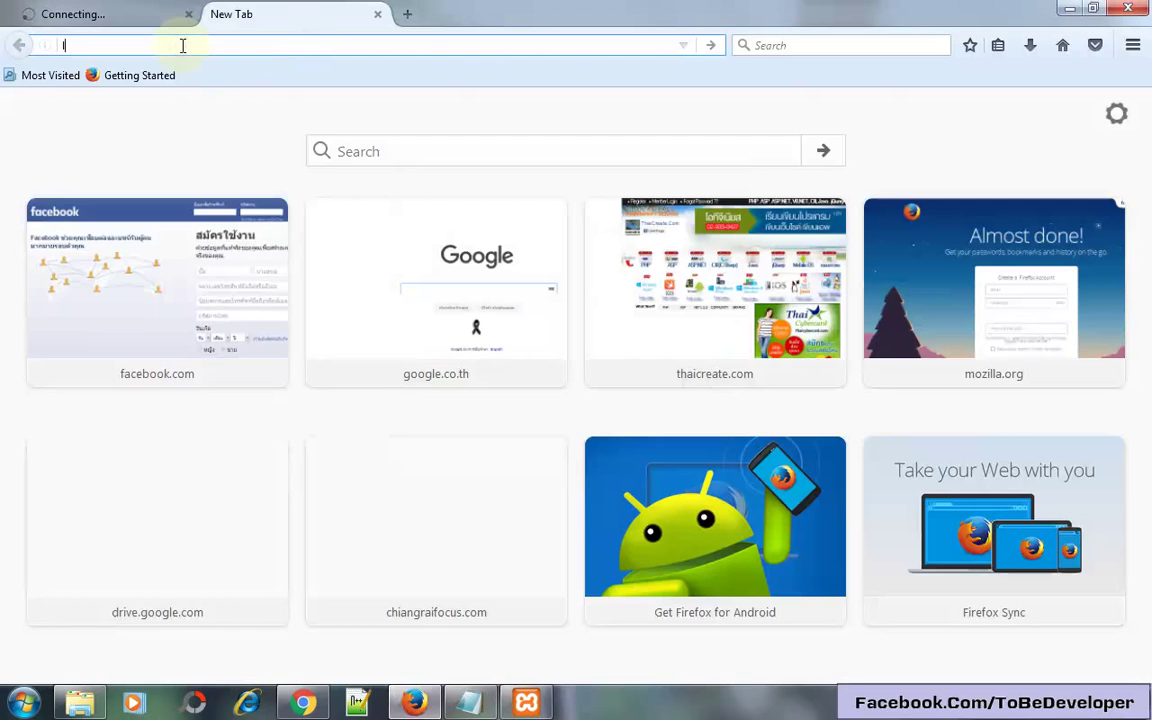
Open localhost in the new tab and look through the XAMPP welcome page, including its mention of MariaDB.
type("localhost")
key("Return")
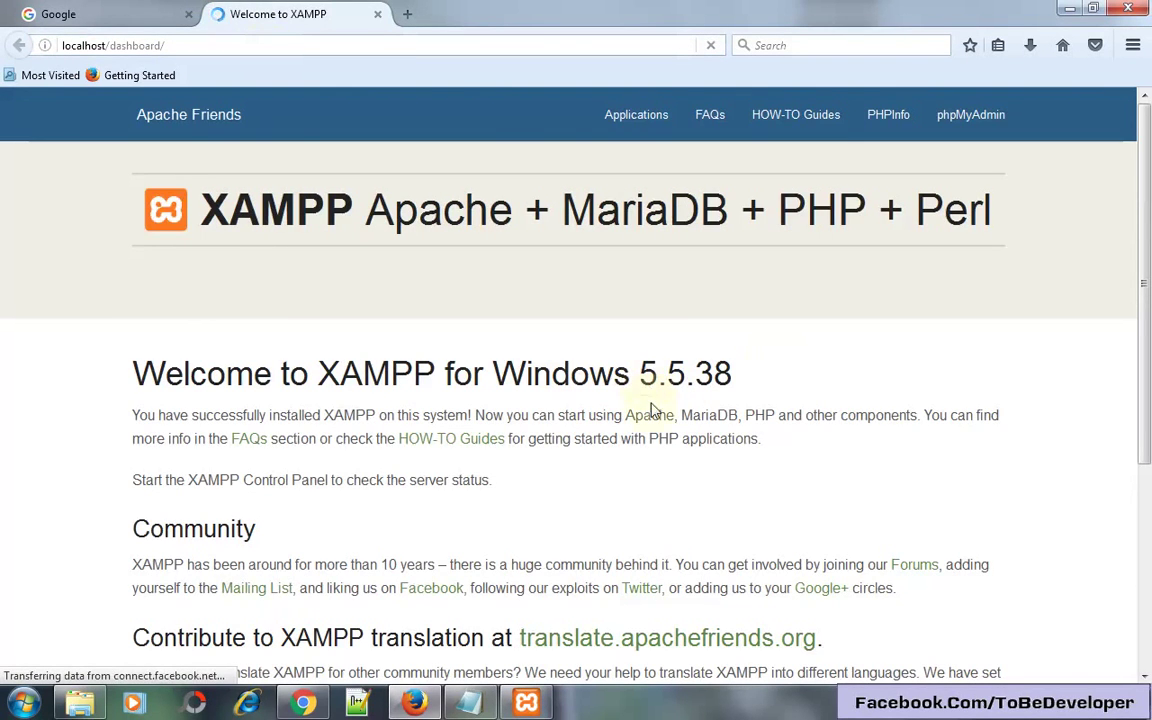
double_click(712, 420)
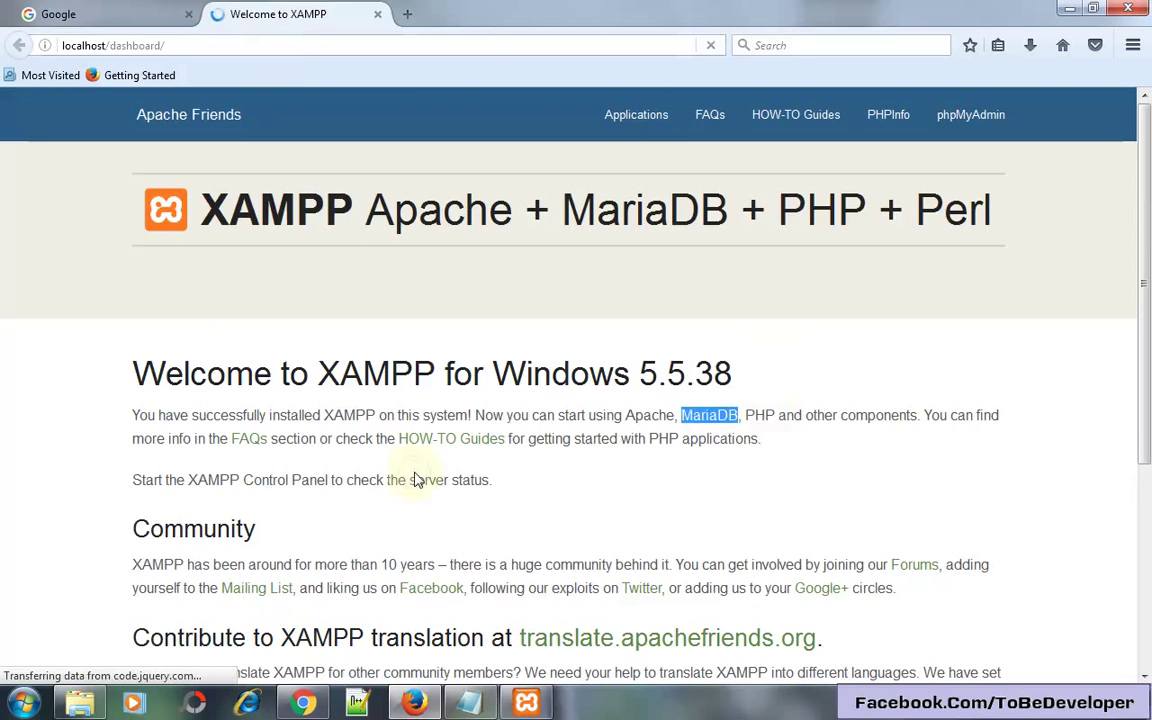
scroll(418, 480, "down", 5)
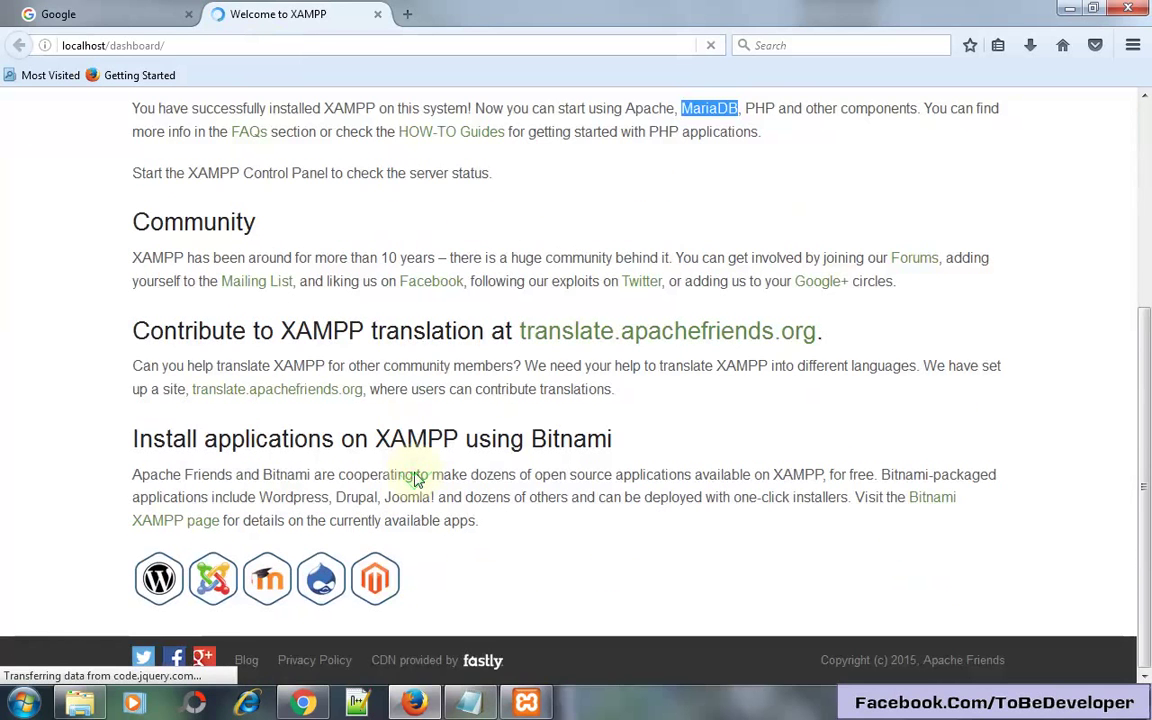
scroll(418, 480, "up", 5)
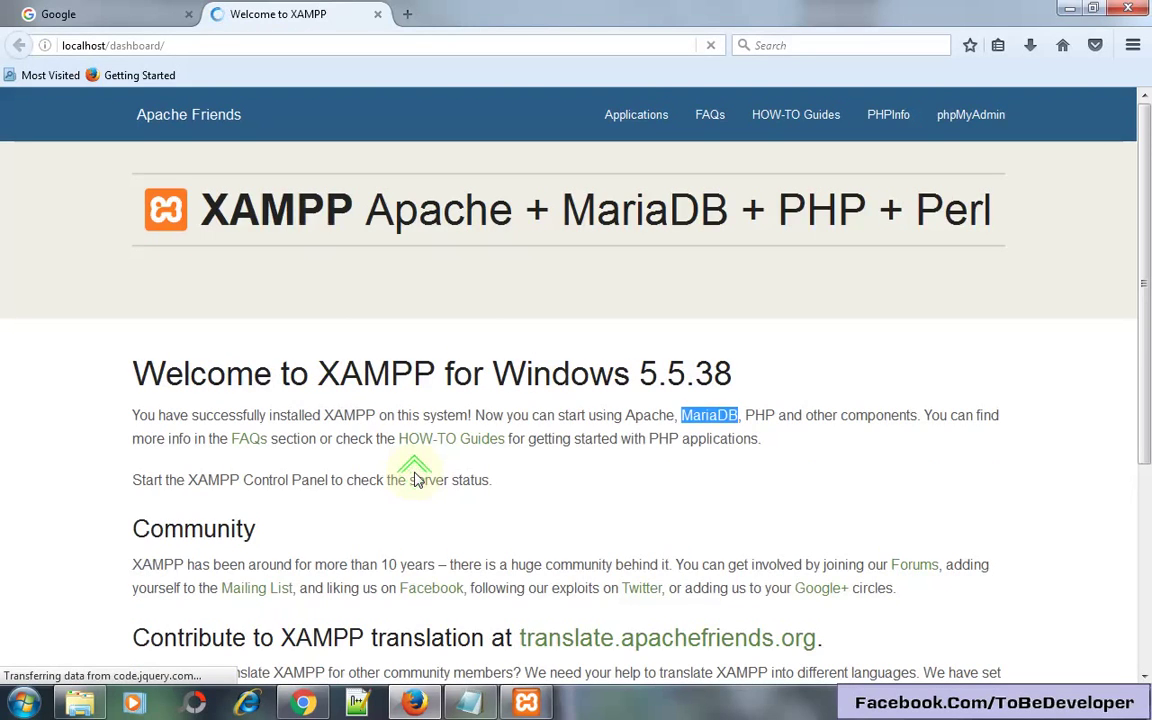
left_click(418, 480)
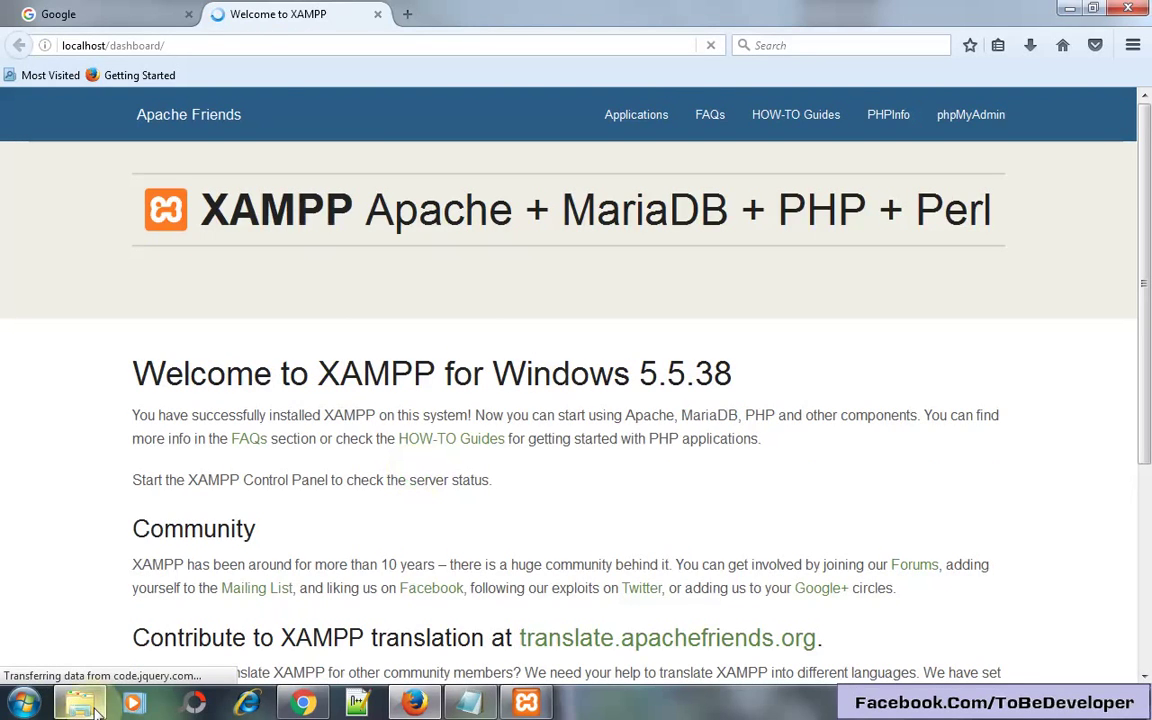
Switch to Windows Explorer and change the htdocs folder's icon to the globe from SHELL32.dll.
left_click(80, 704)
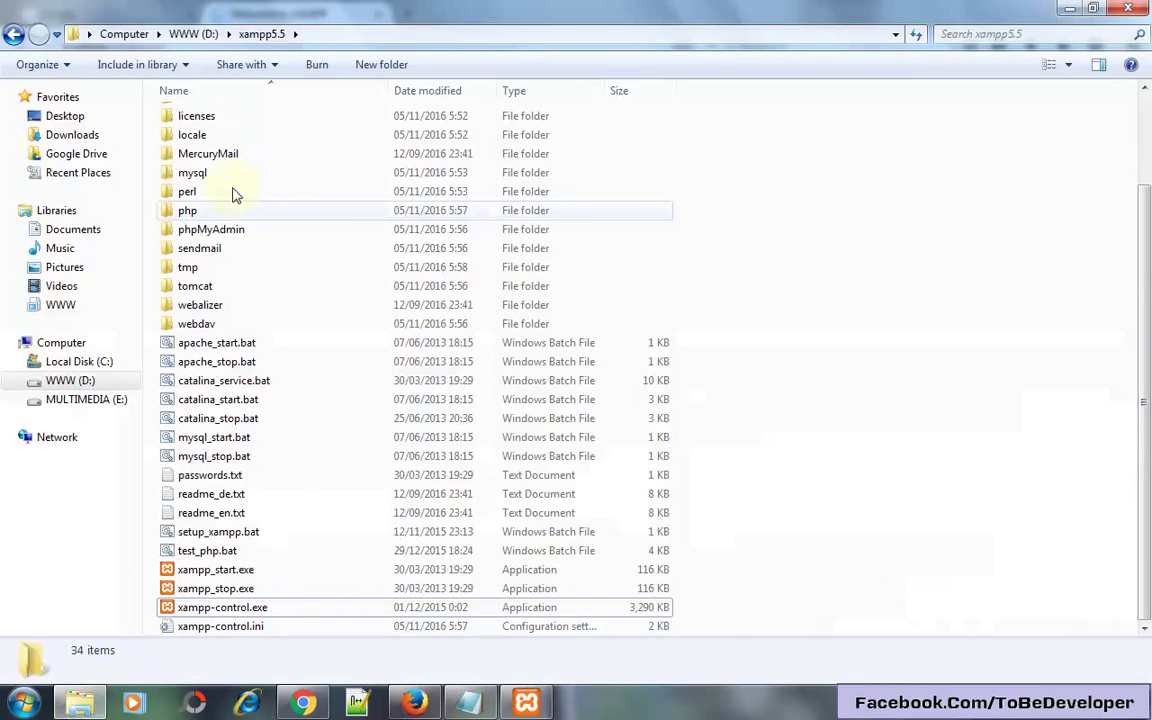
scroll(210, 142, "up", 2)
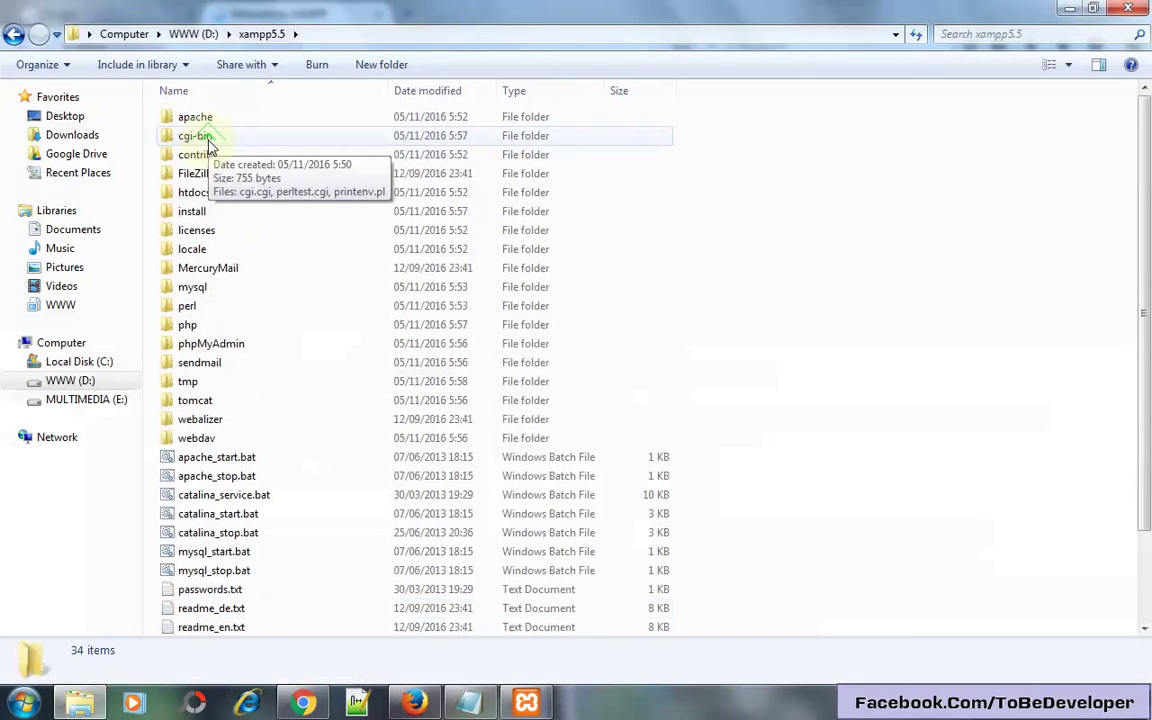
right_click(215, 192)
left_click(298, 525)
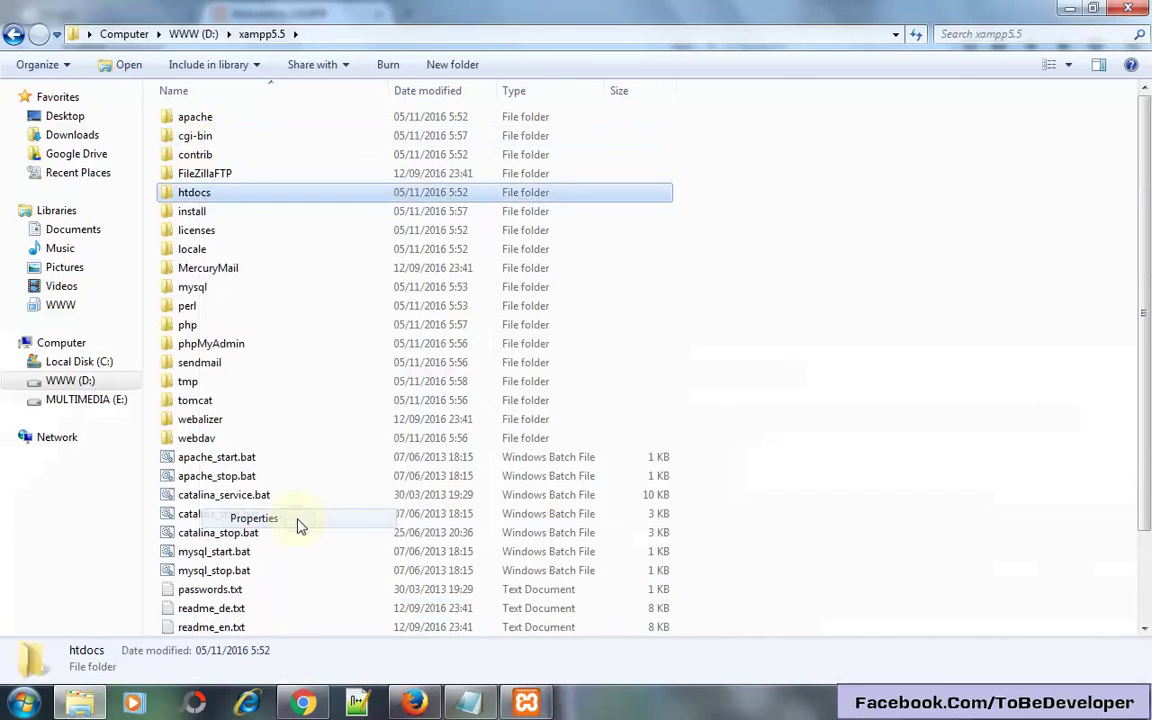
left_click(459, 237)
left_click(275, 506)
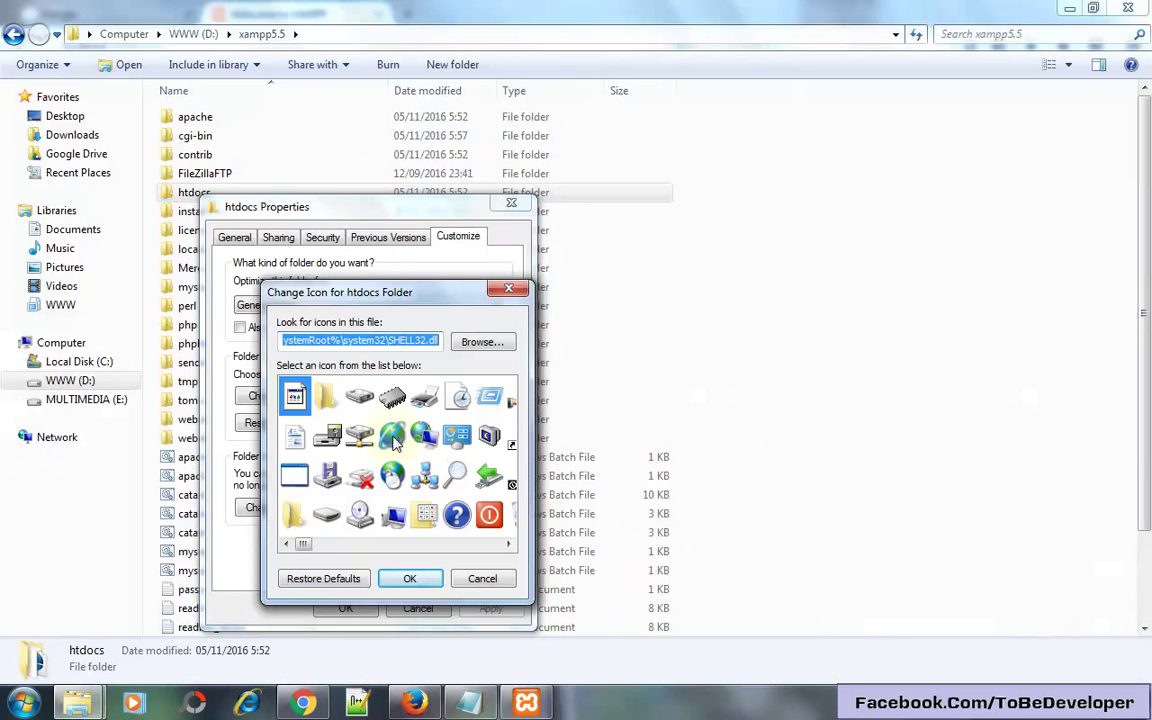
left_click(394, 440)
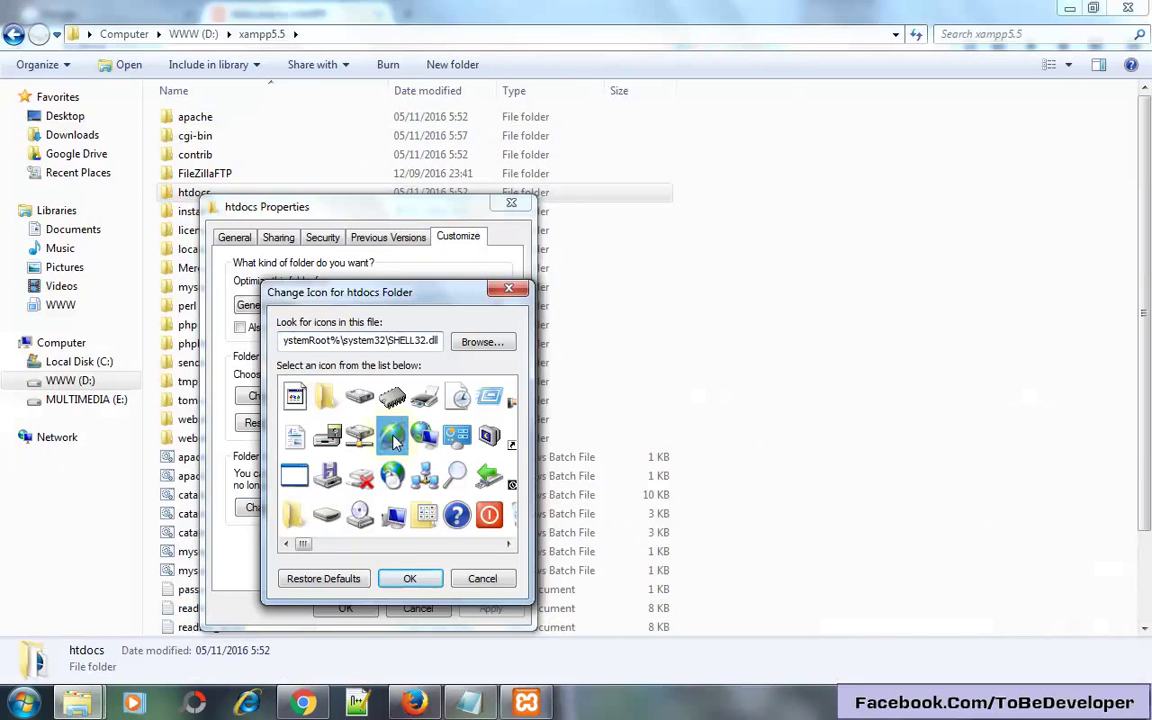
left_click(409, 578)
left_click(345, 608)
Open the htdocs folder and create a new file named test.php in it.
double_click(200, 191)
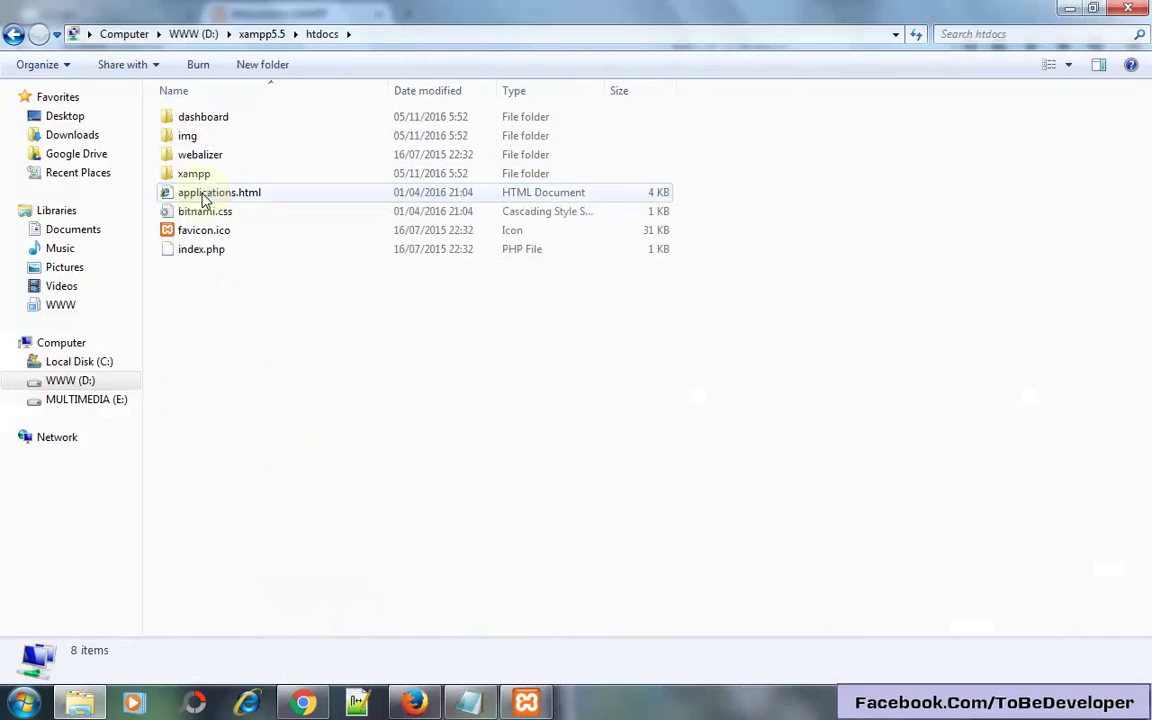
left_click(227, 118)
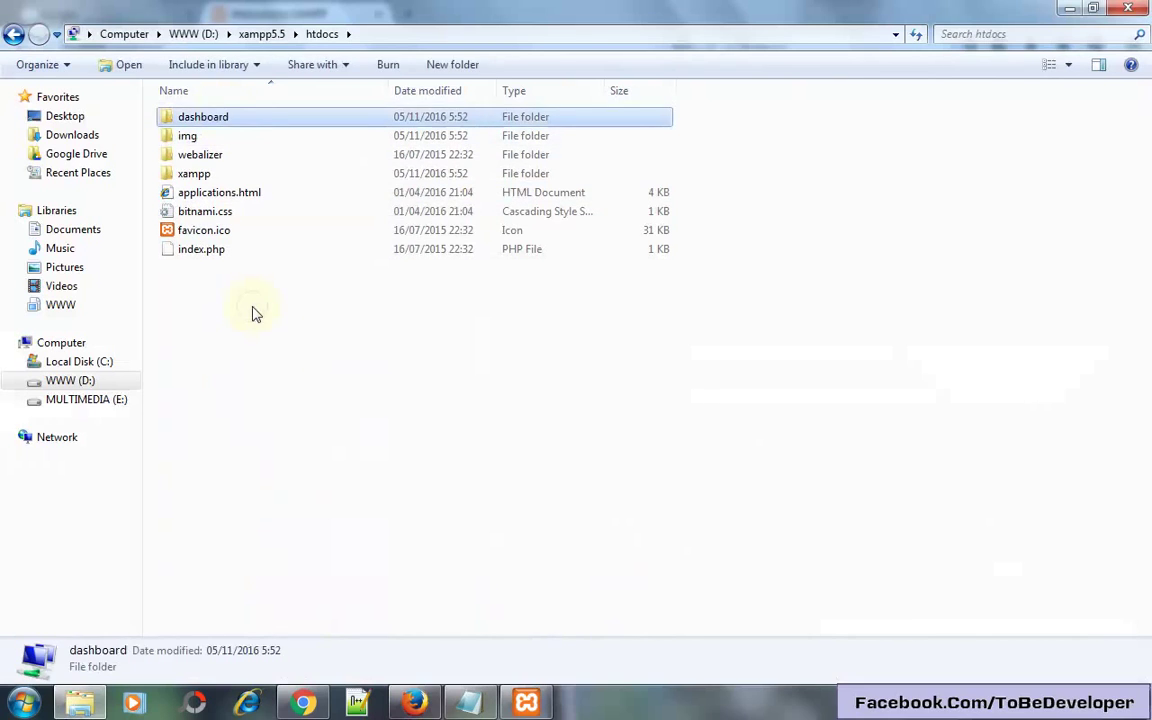
left_click(253, 313)
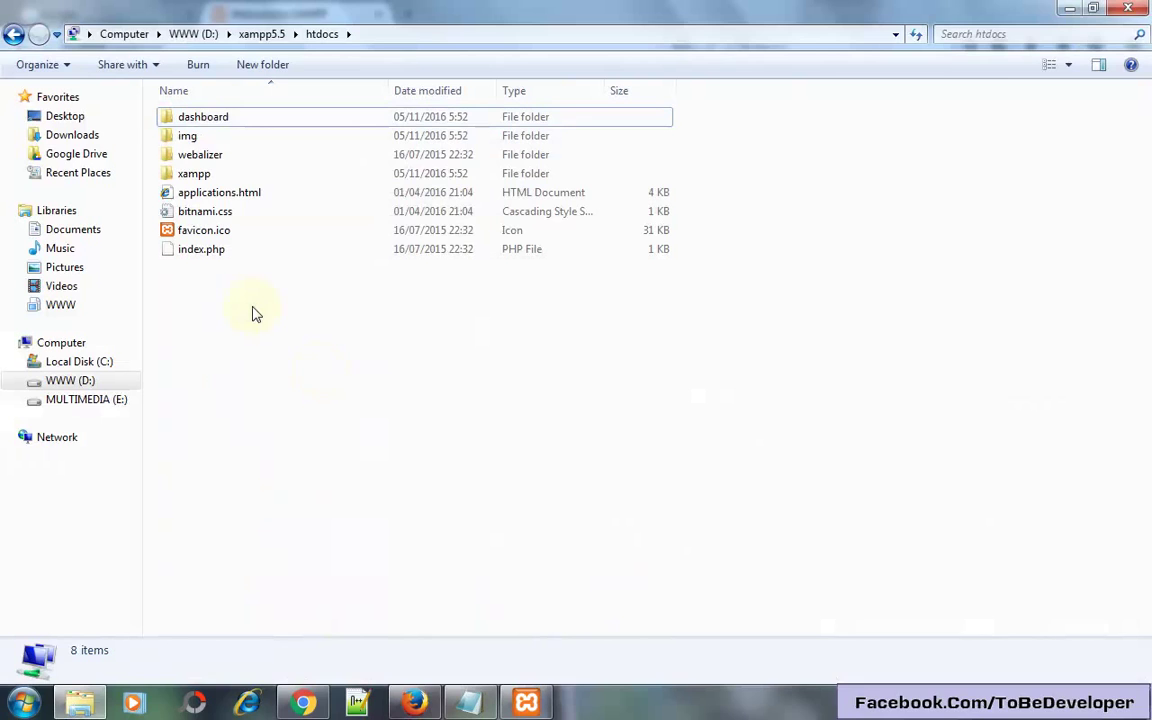
right_click(319, 368)
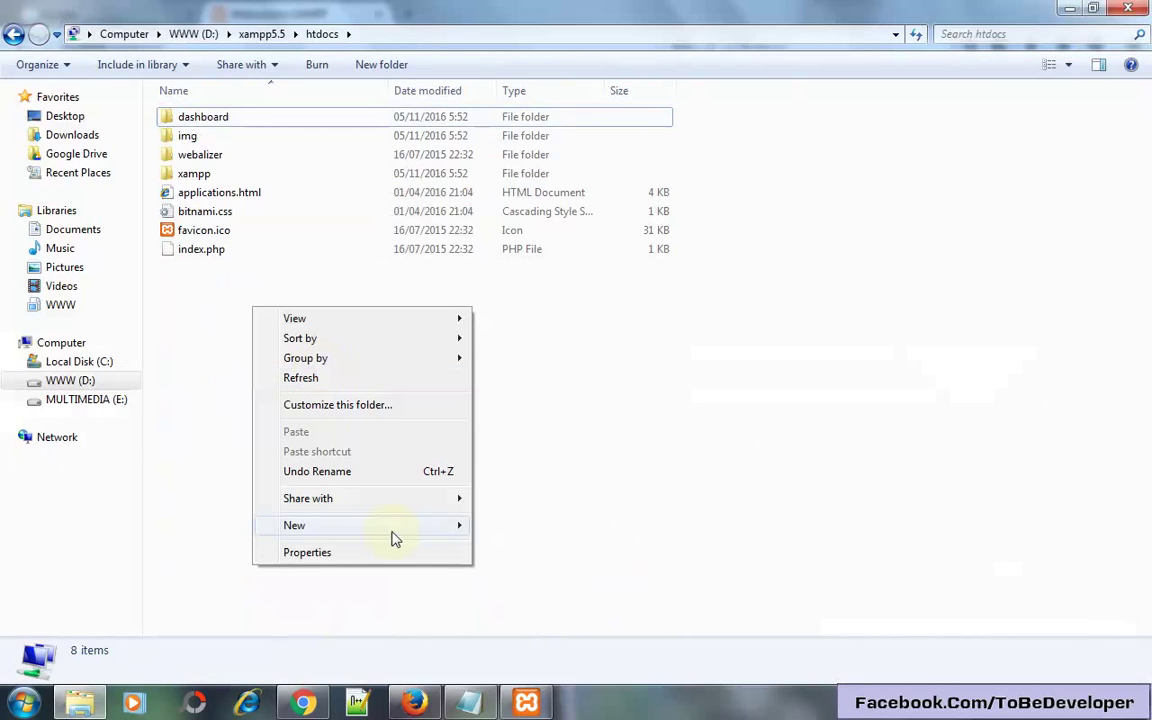
mouse_move(462, 527)
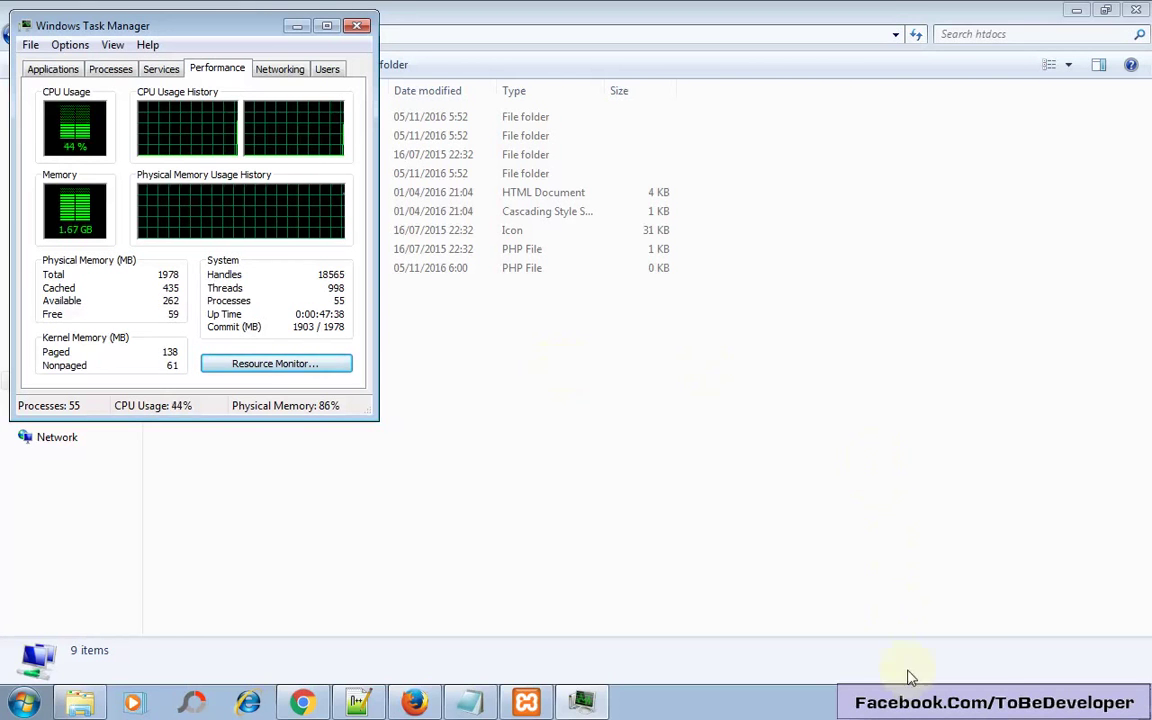
Examine the system tray and Task Manager's applications, processes, services and performance, and close Task Manager.
left_click(910, 678)
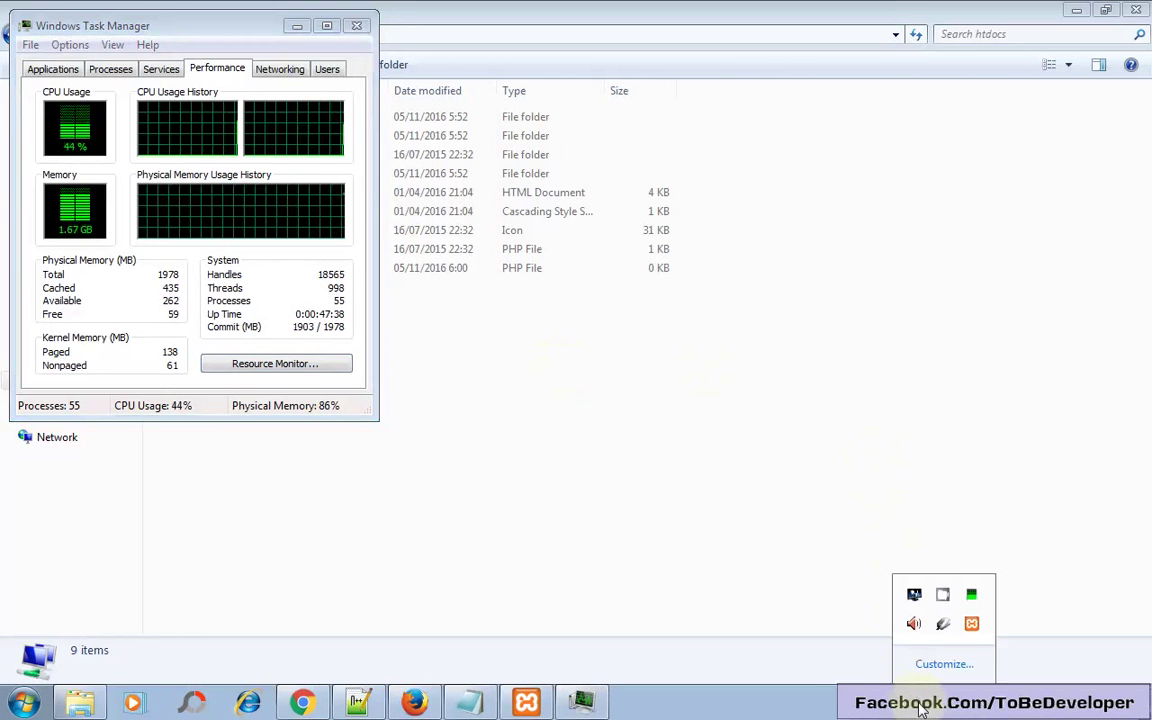
right_click(945, 597)
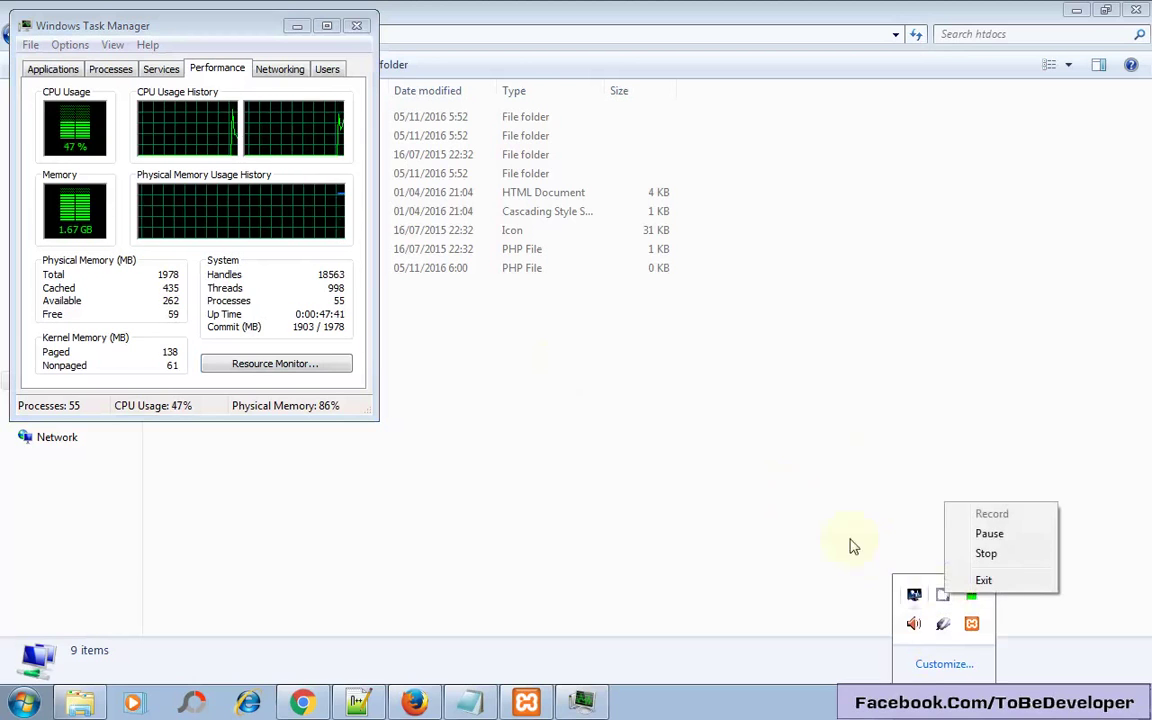
left_click(158, 69)
left_click(112, 69)
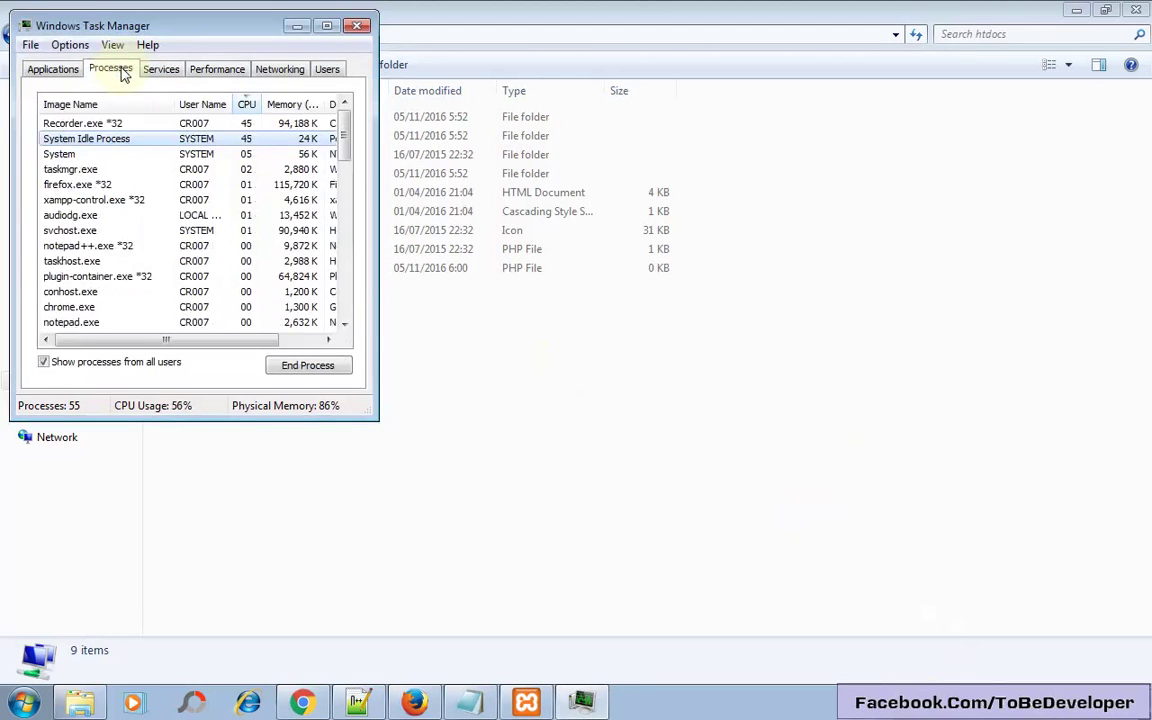
left_click(152, 71)
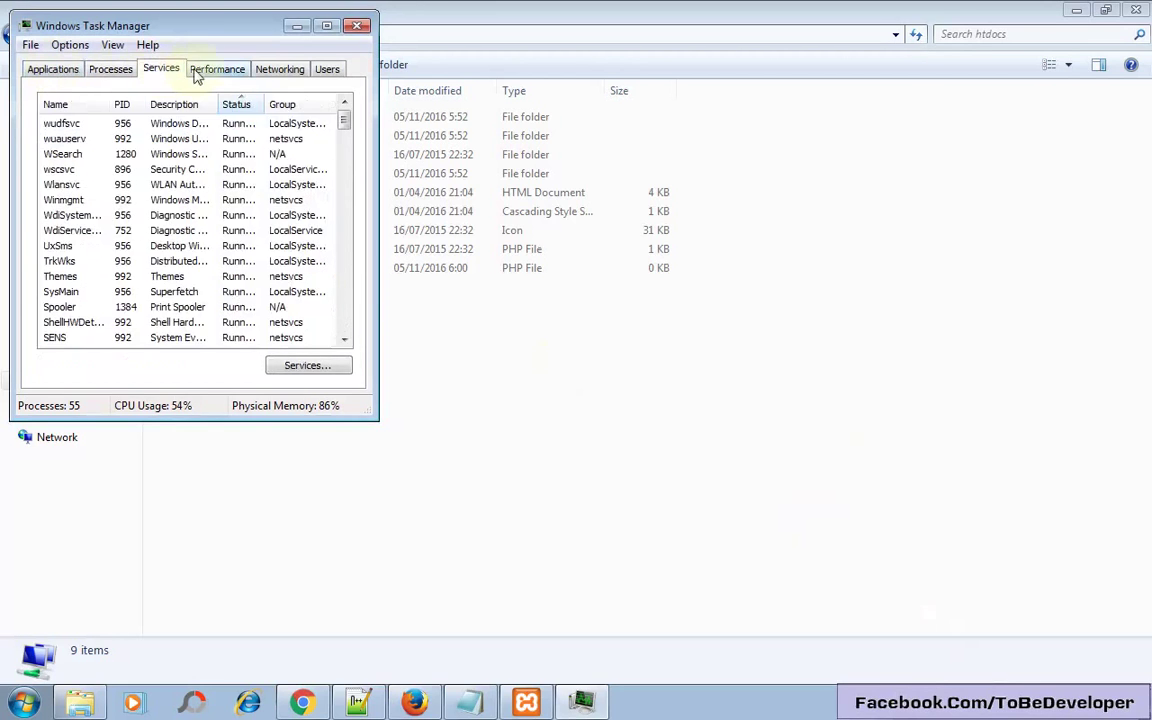
left_click(220, 72)
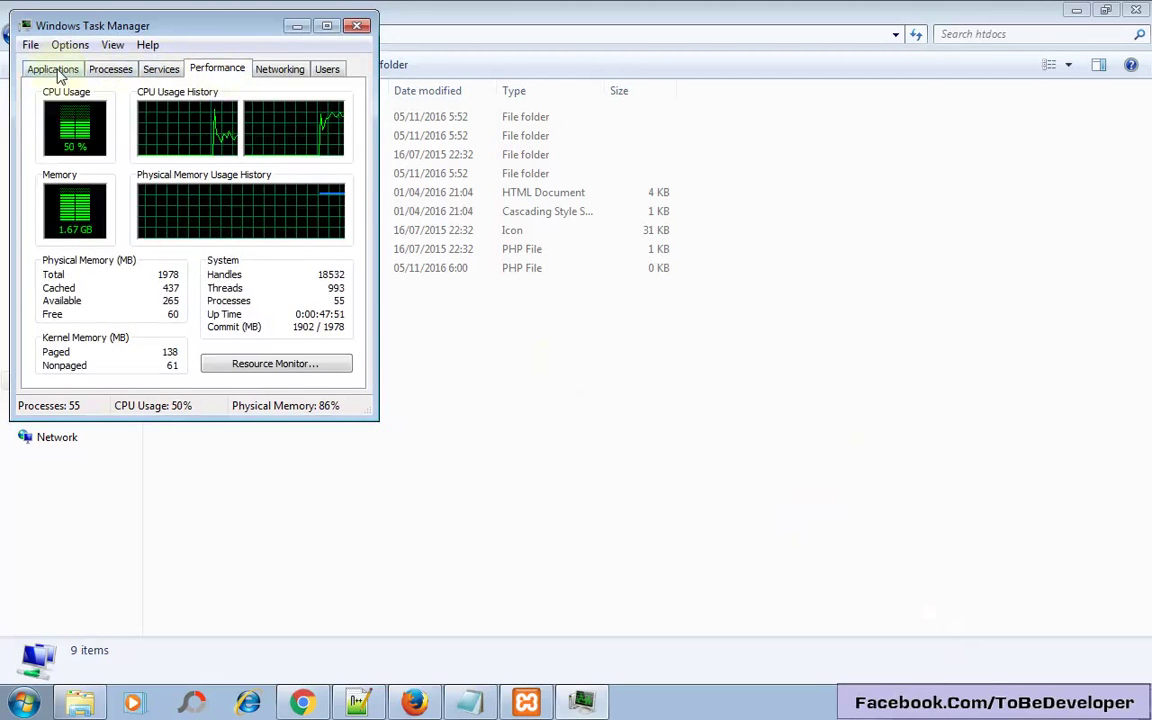
left_click(54, 70)
left_click(272, 71)
left_click(222, 71)
left_click(112, 72)
left_click(52, 69)
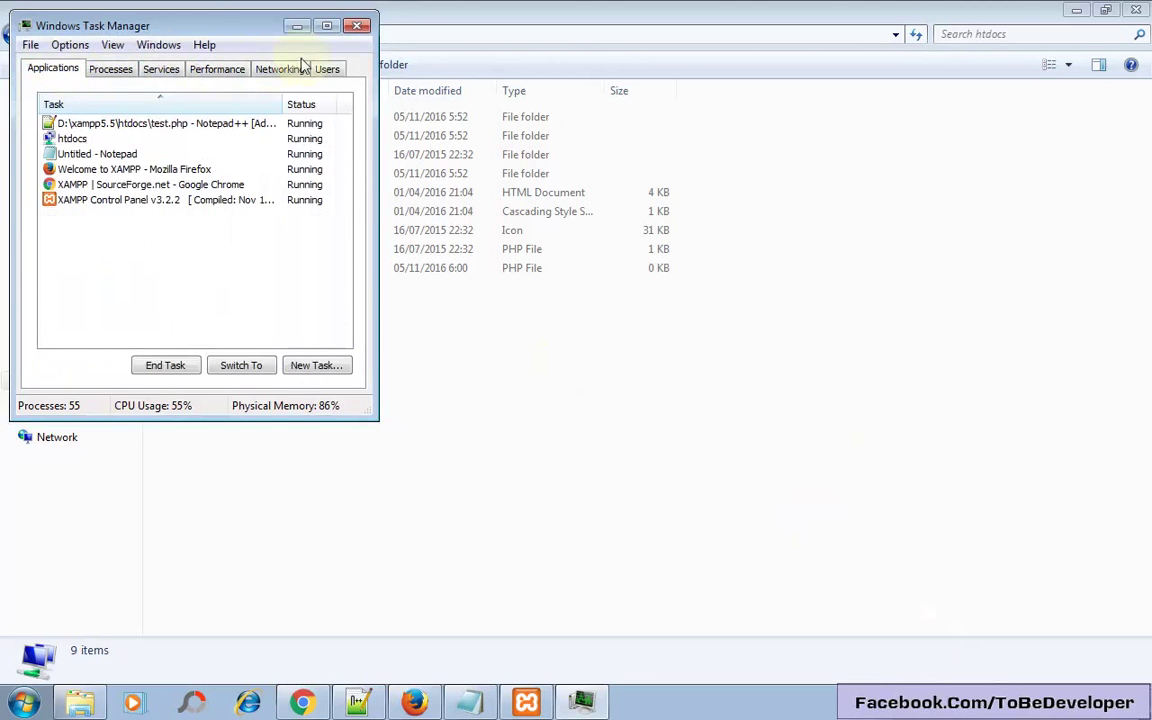
left_click(357, 25)
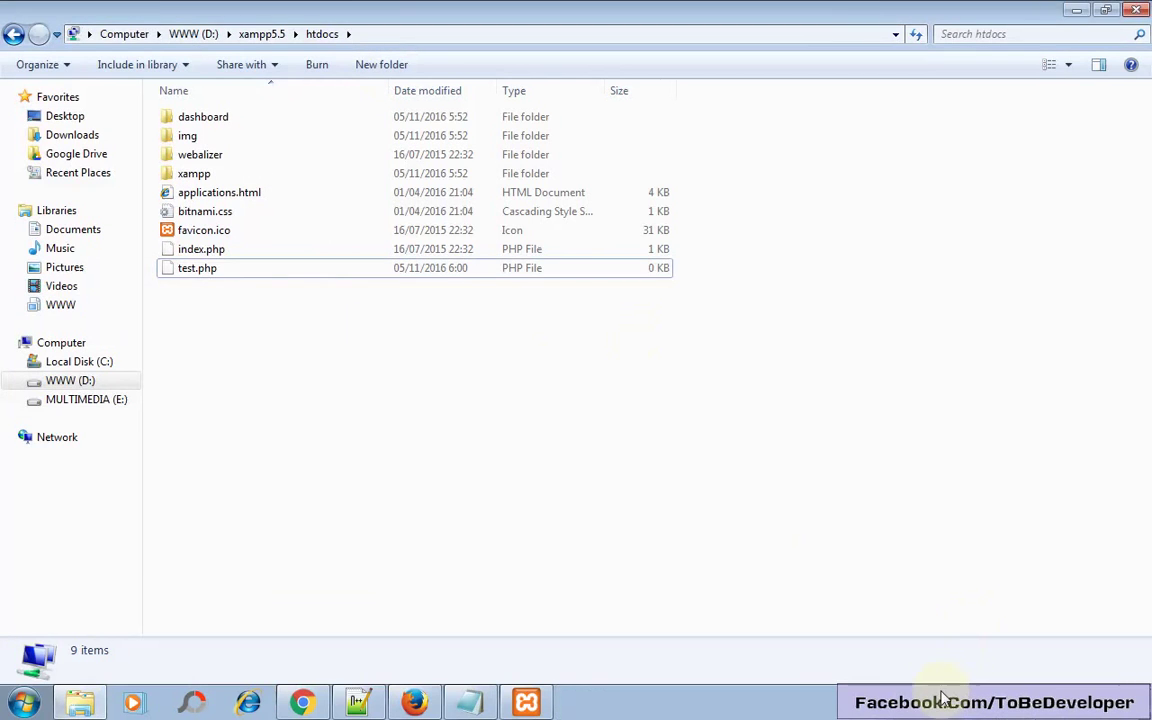